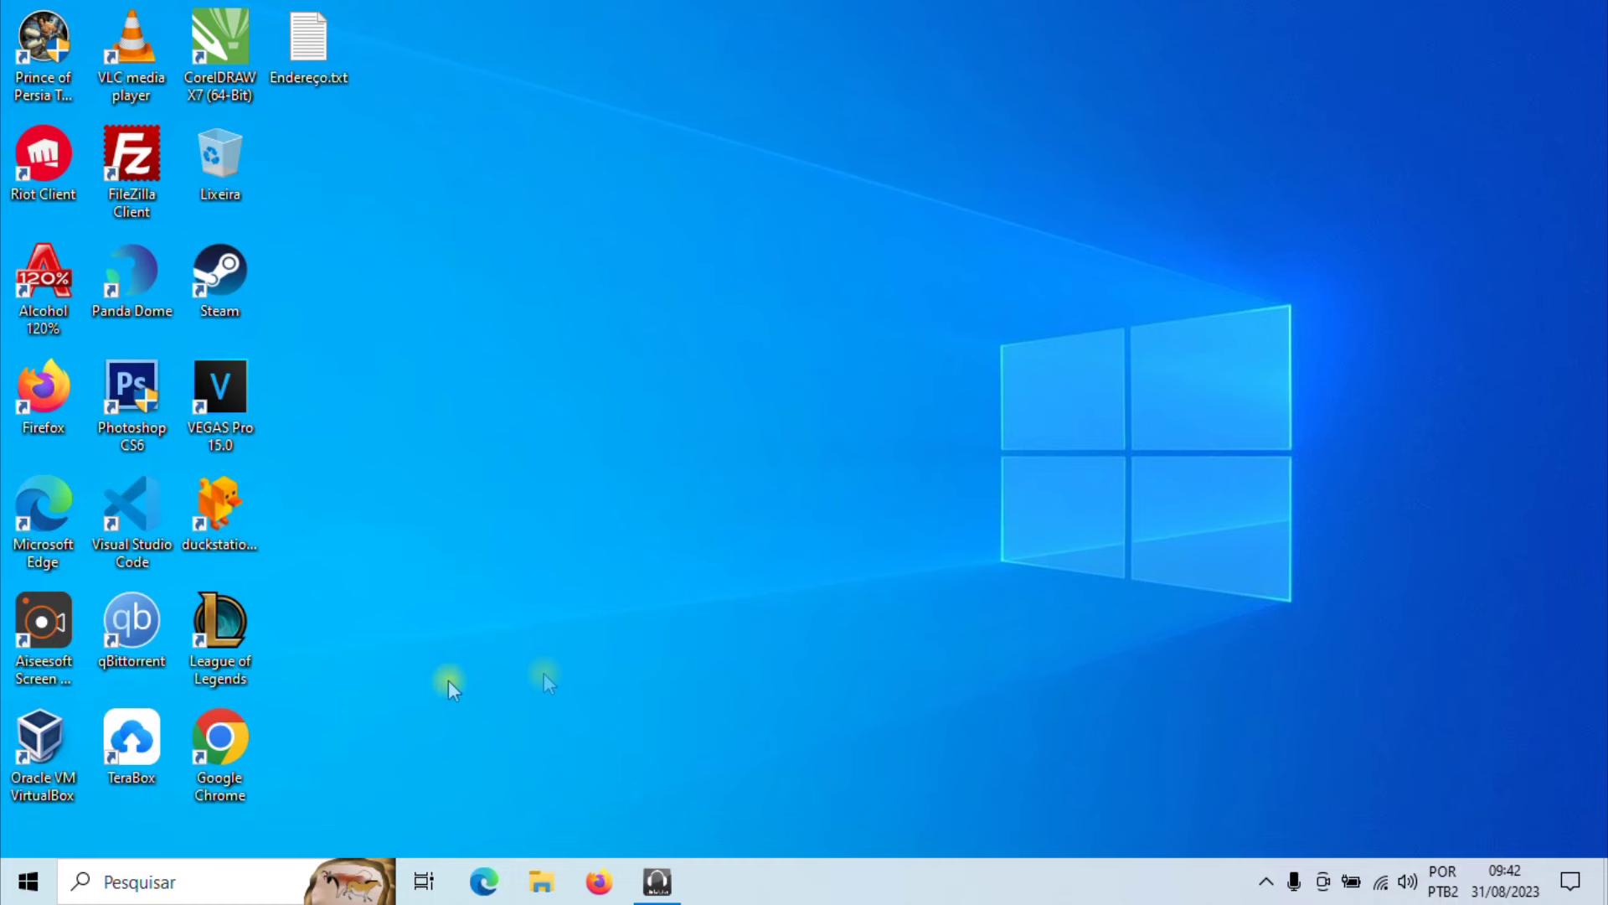
- Search Windows for CMD and run the Command Prompt as administrator
click(145, 879)
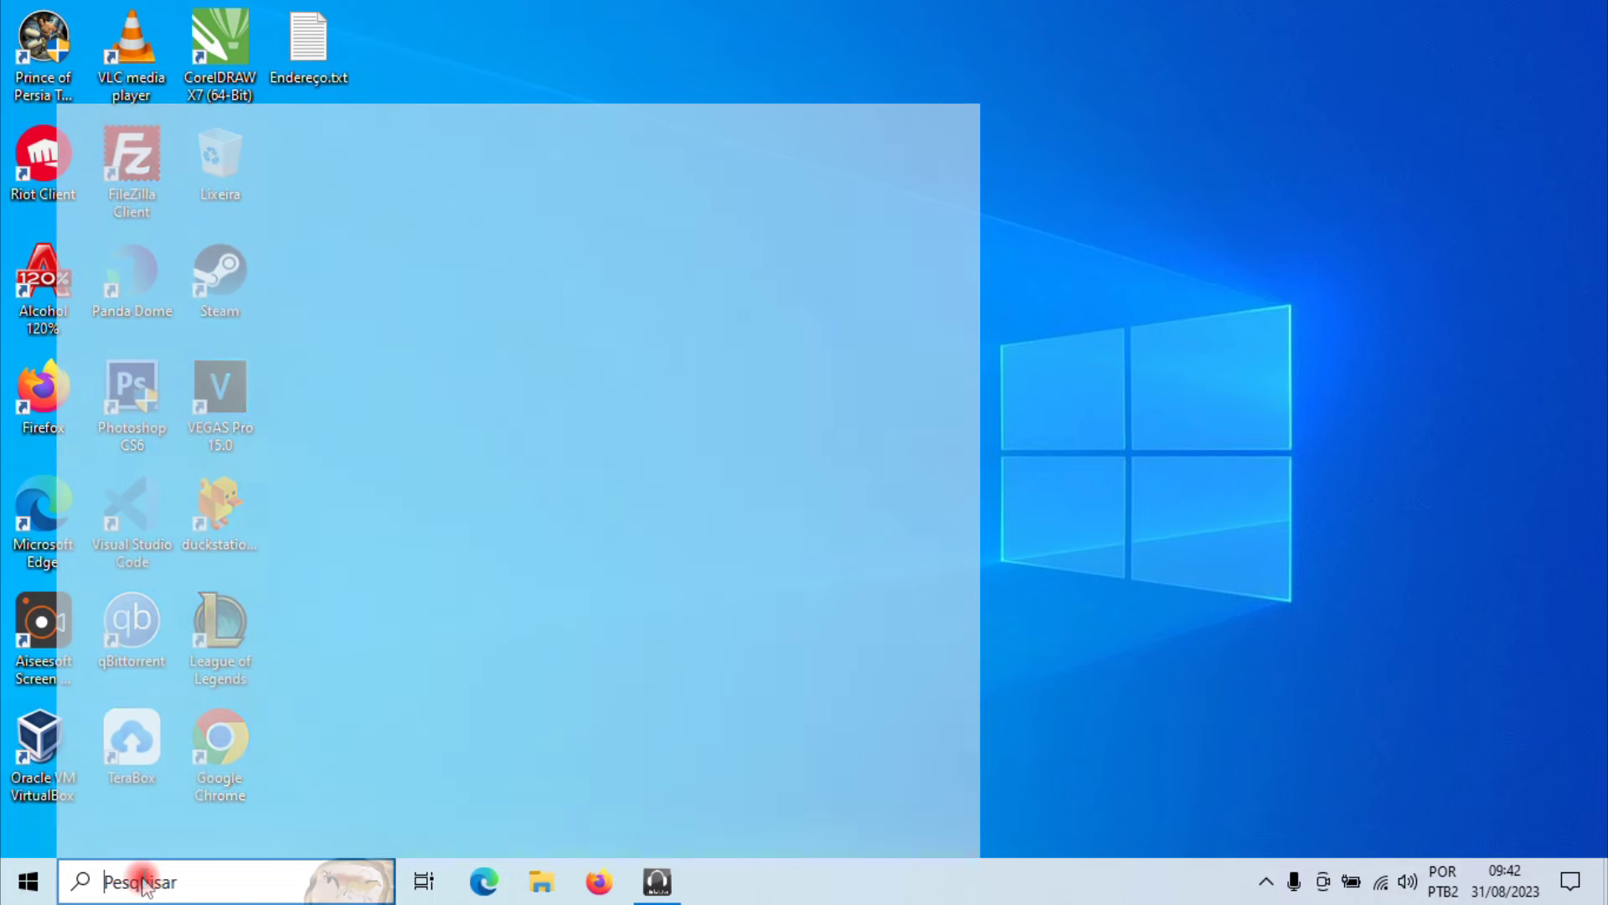
text(CMD)
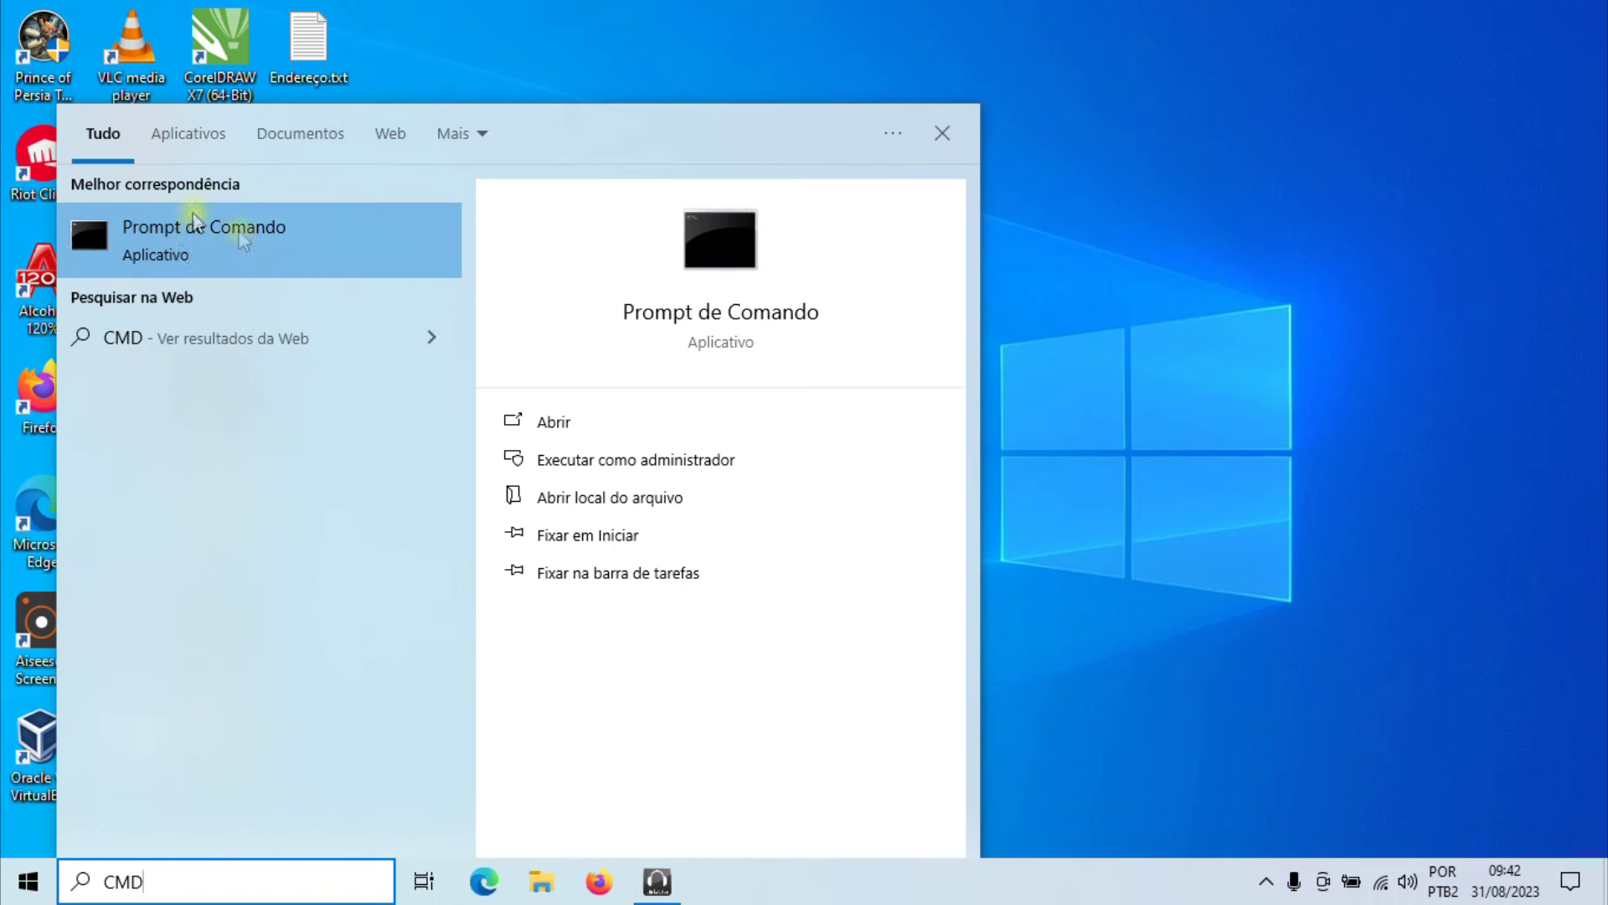
right_click(207, 235)
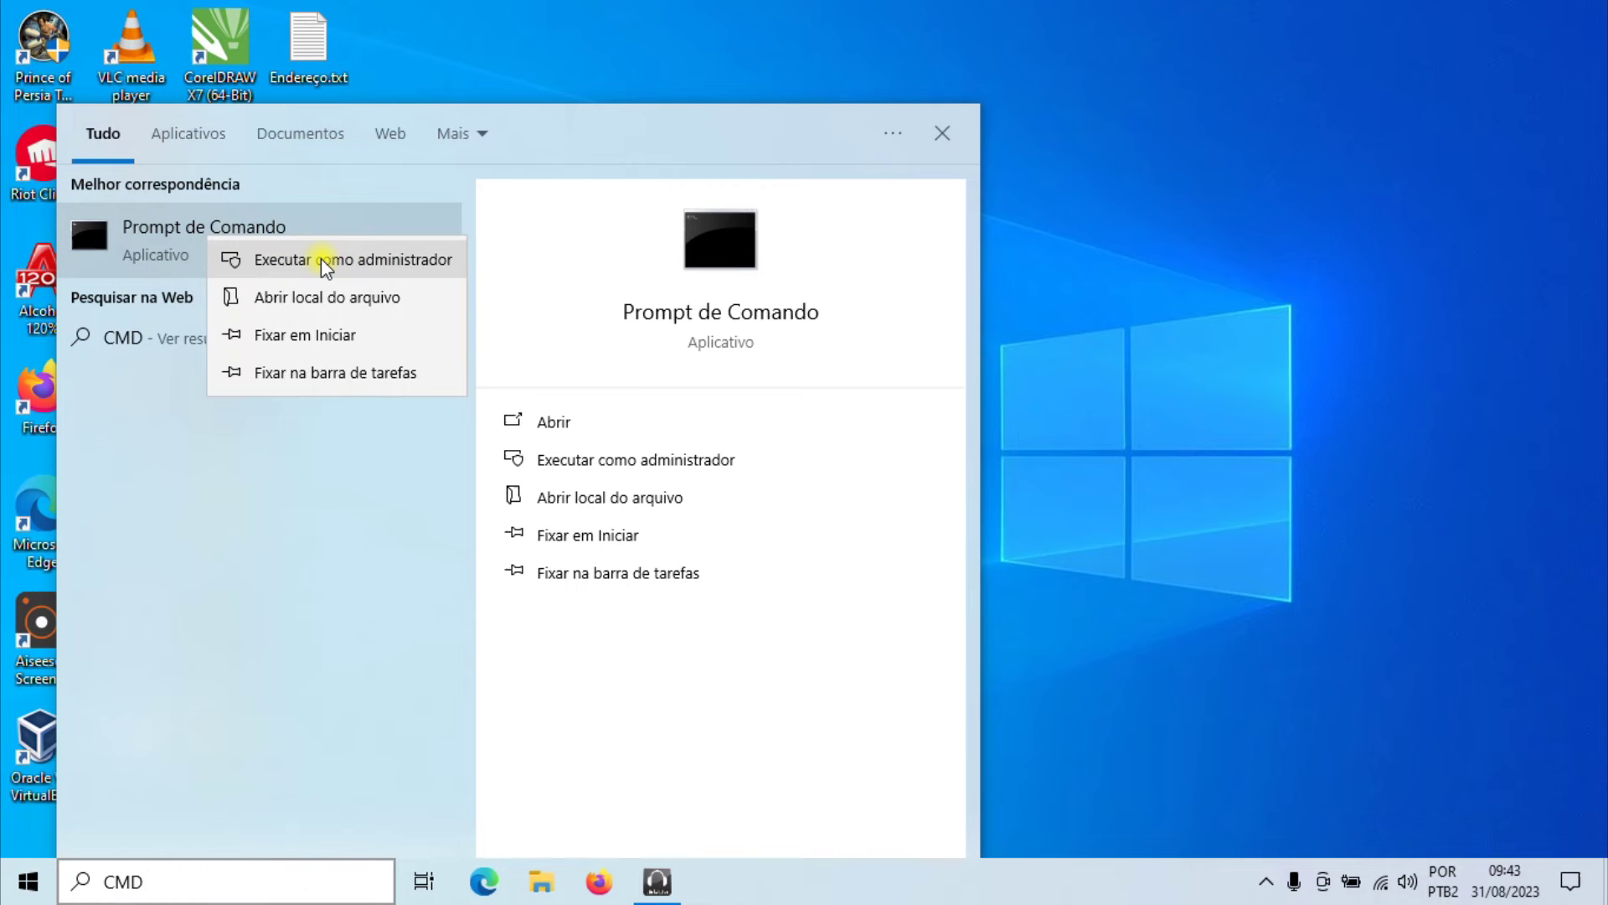
click(320, 258)
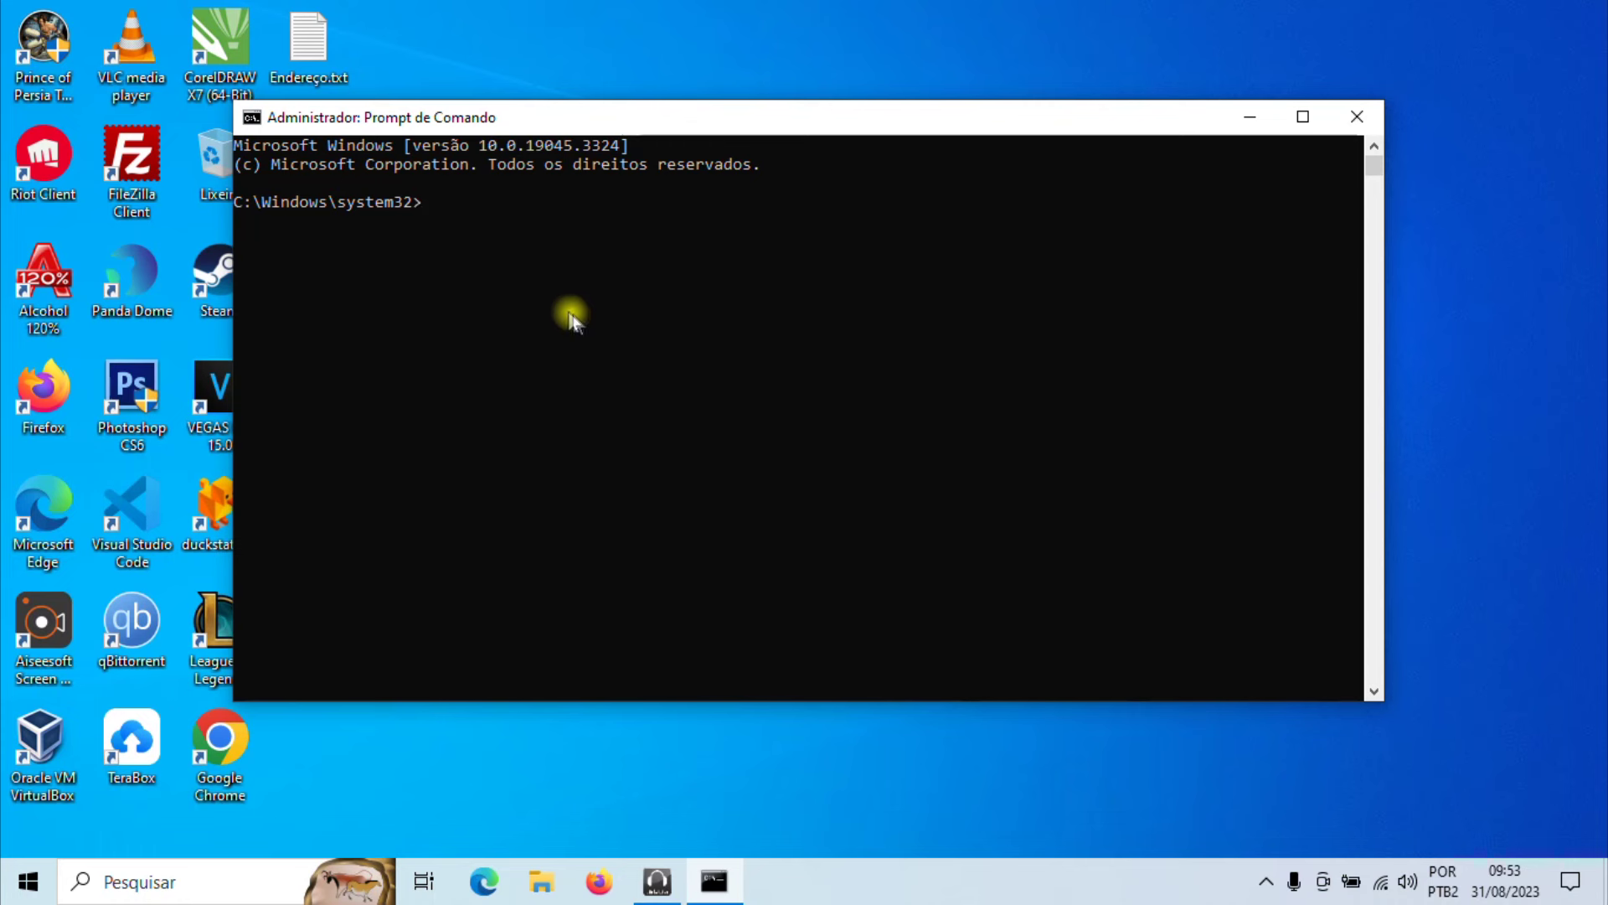
- Flush the DNS cache with ipconfig /flushdns, re-register DNS with ipconfig /registerdns, and close the Command Prompt
text(ipconfig /flushdns)
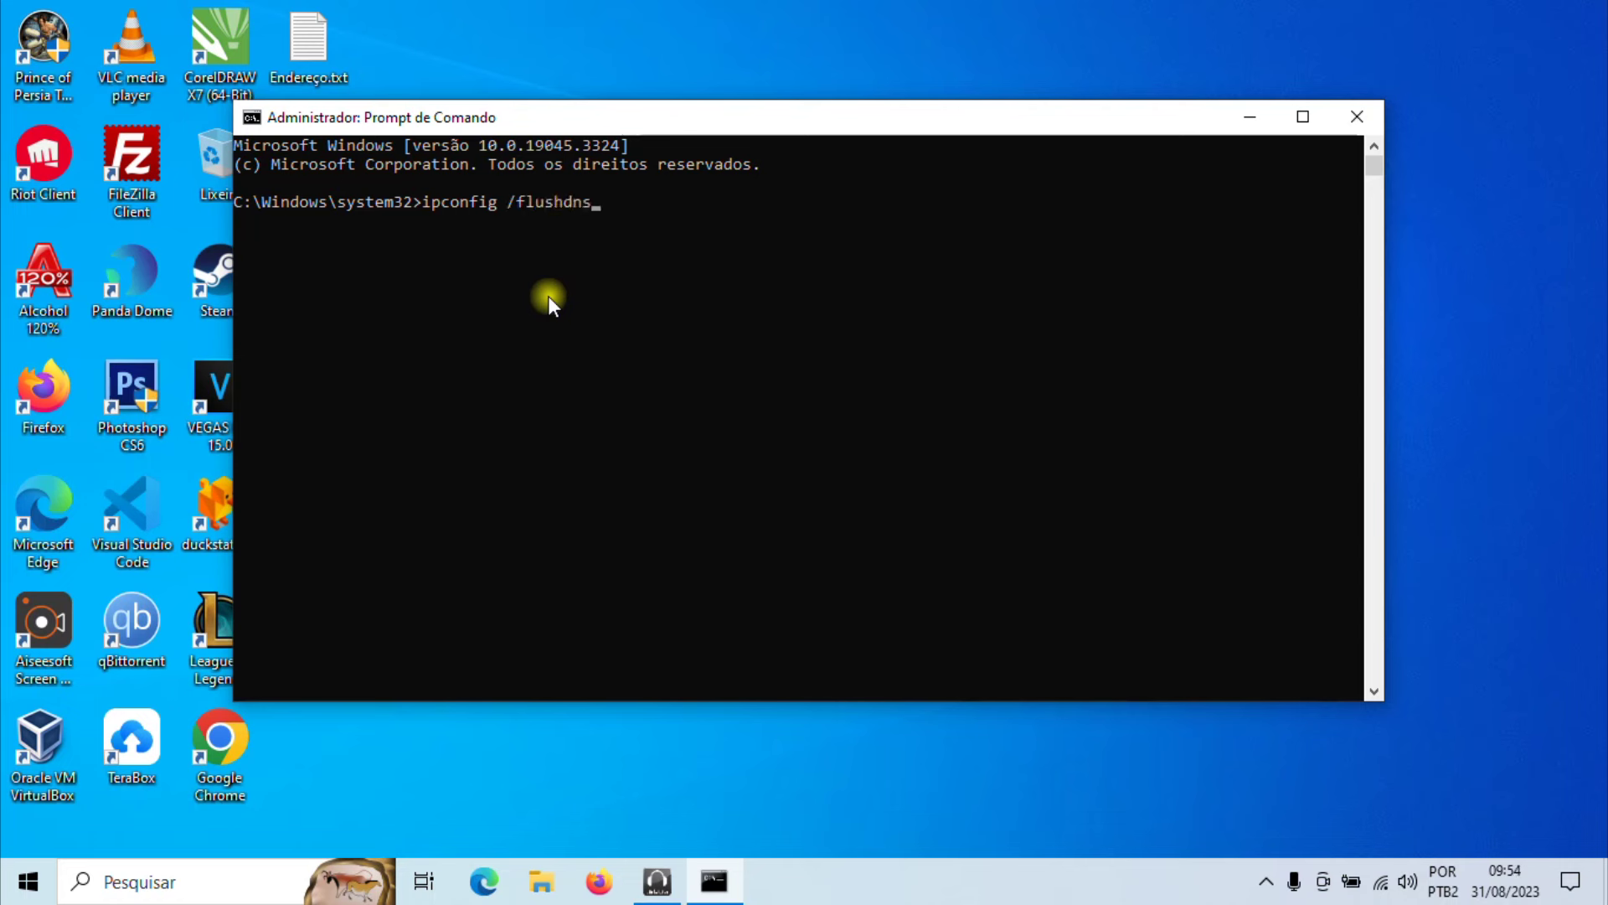
key(Return)
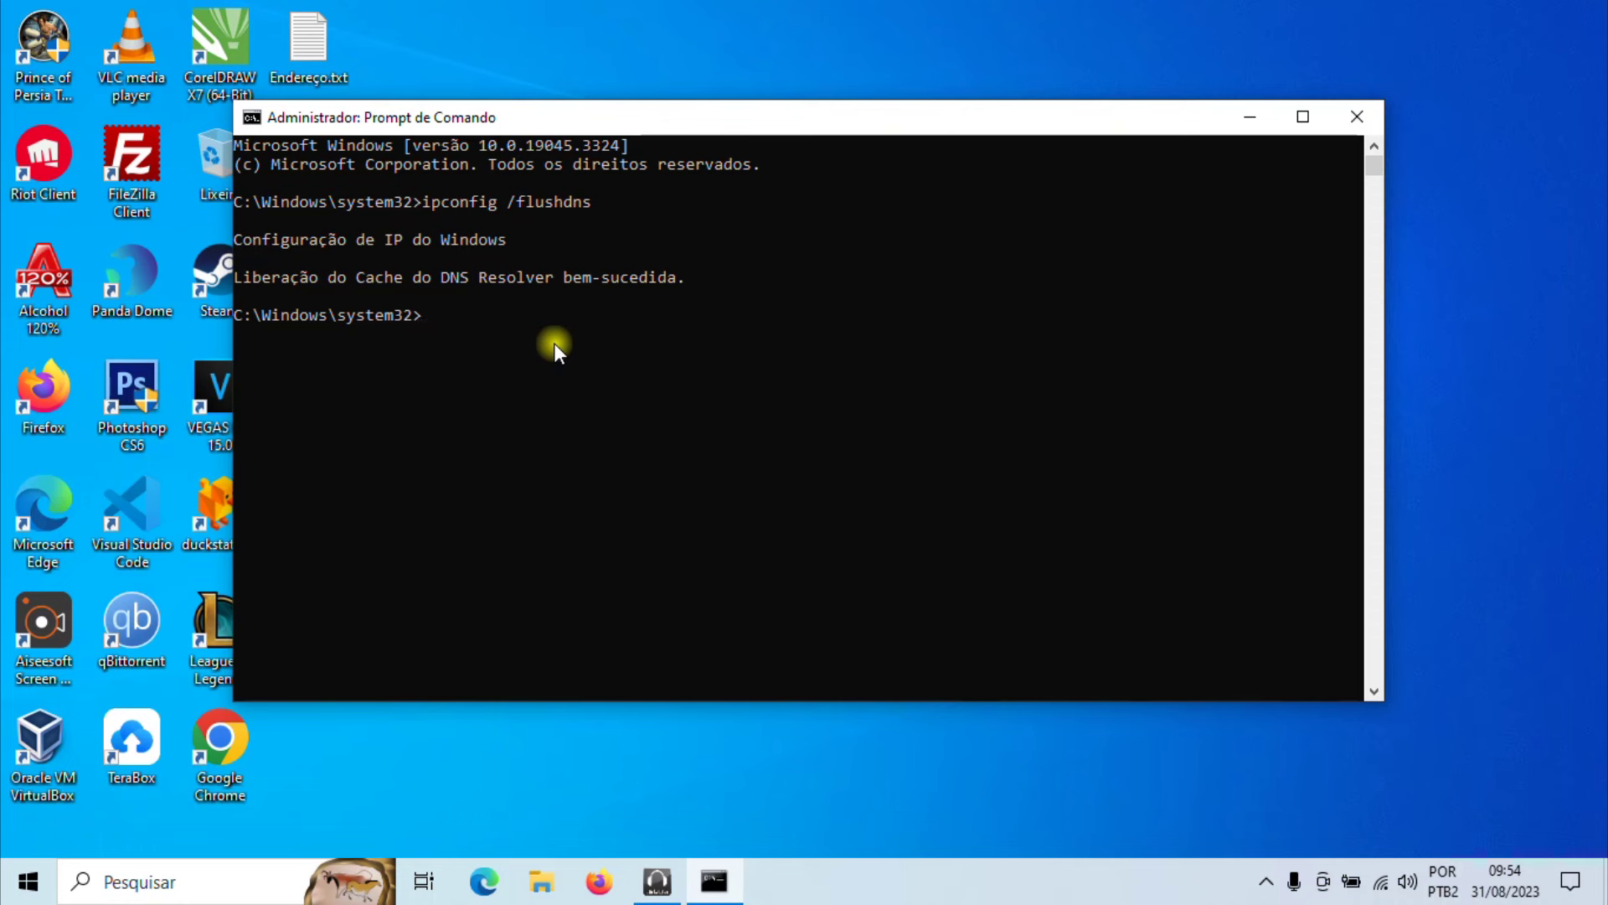
text(ipconfig /register)
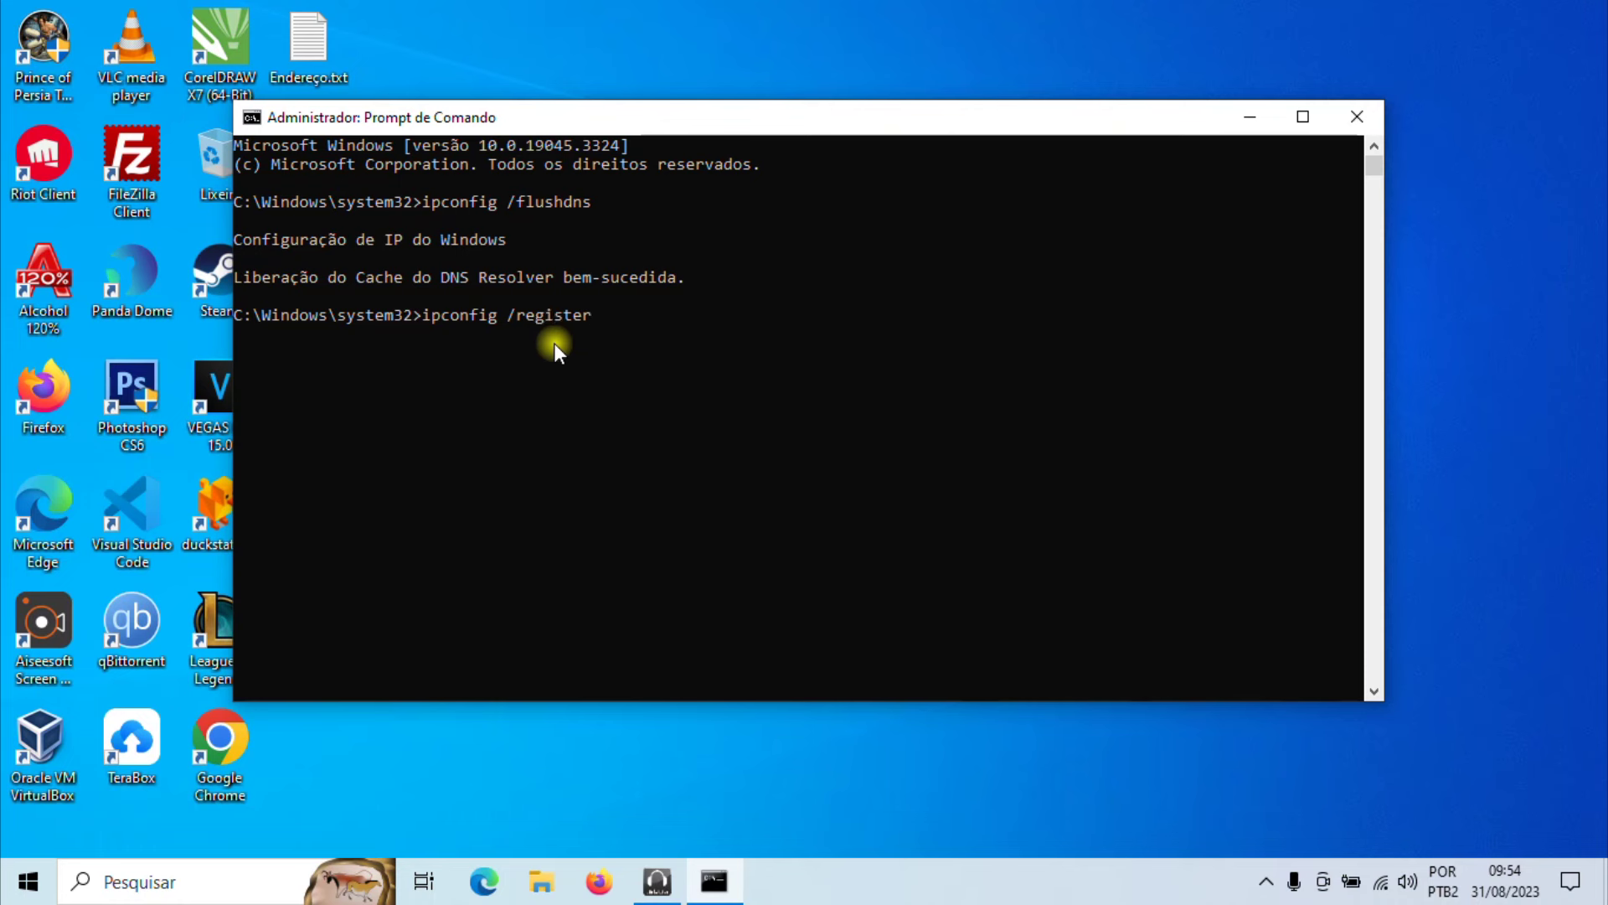
text(dns)
key(Return)
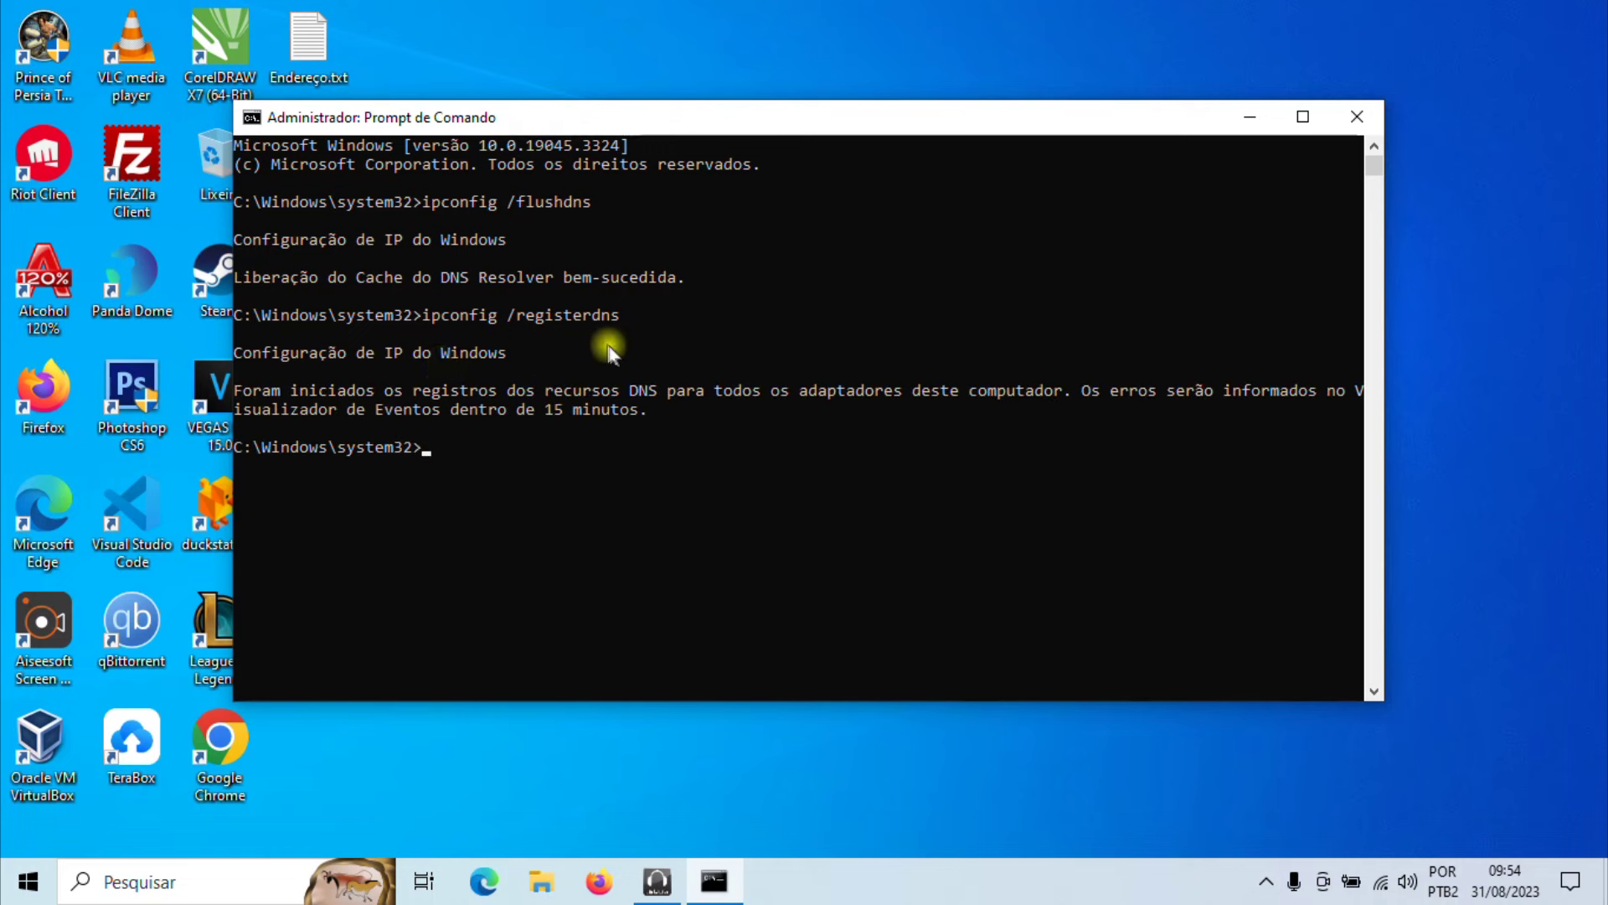
click(1357, 116)
right_click(784, 344)
click(833, 412)
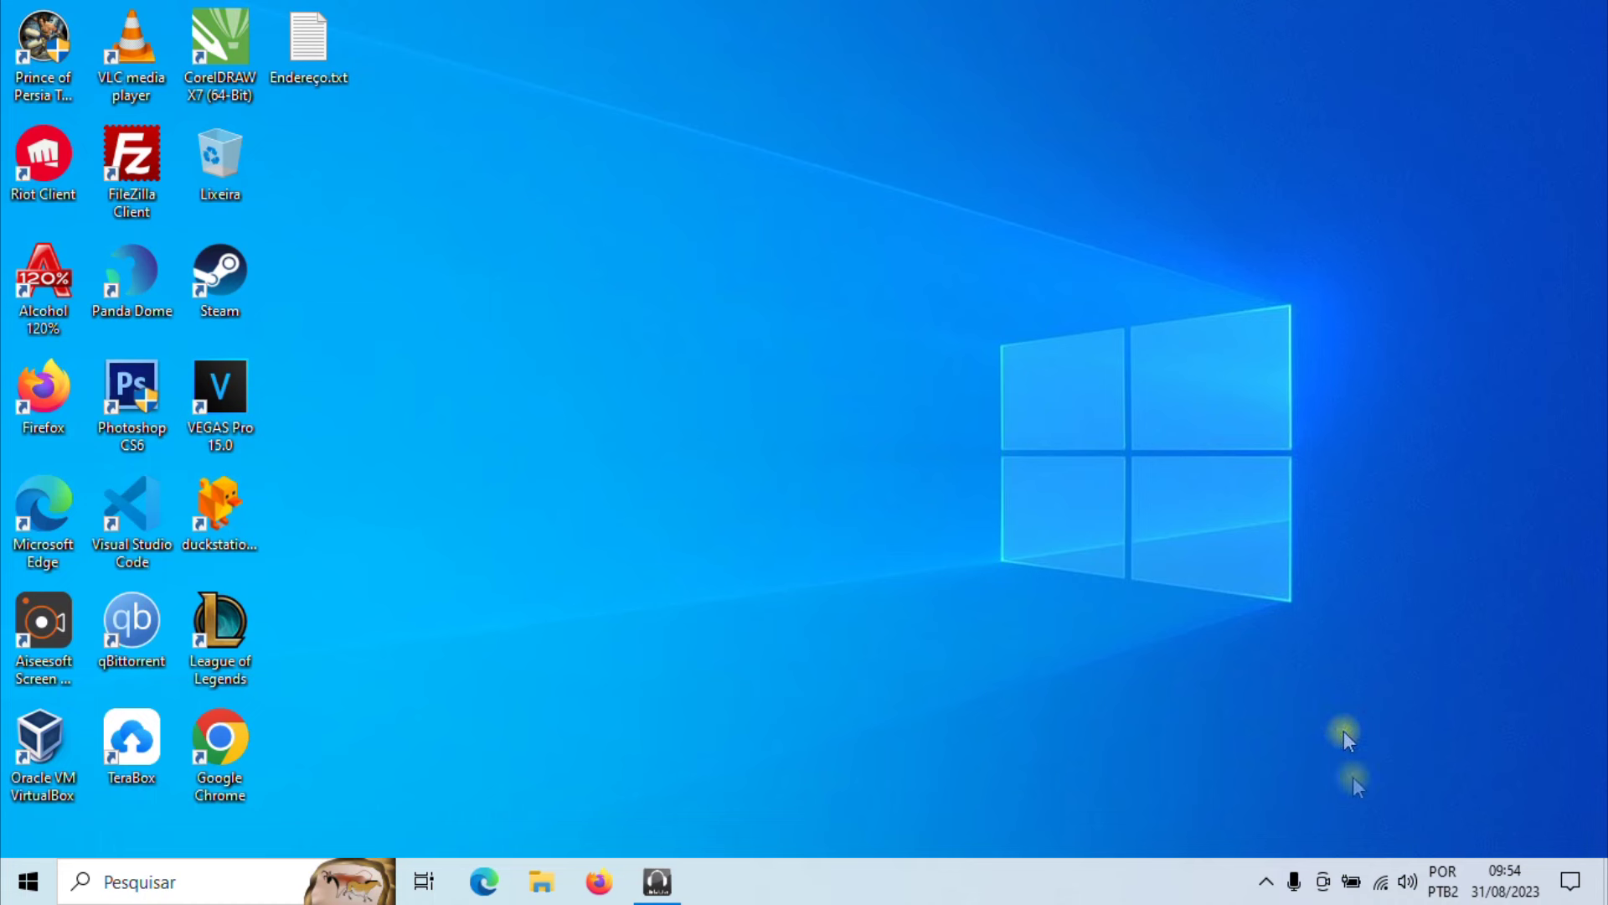
- Open the Windows network and internet settings and bring up the list of network adapters
mouse_move(1381, 888)
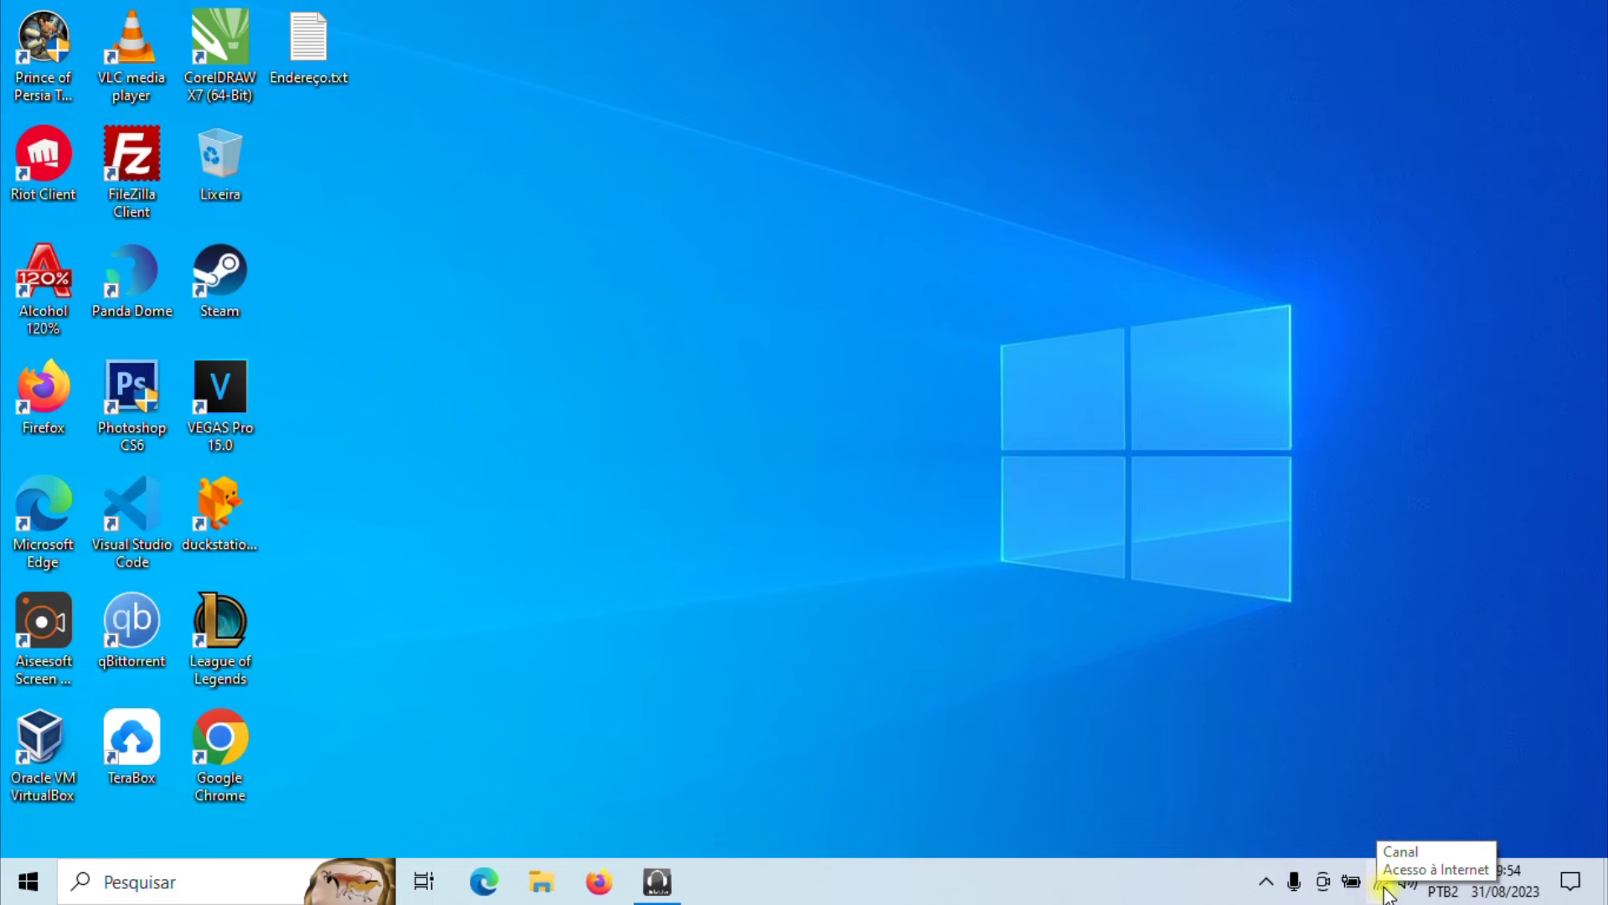
right_click(1386, 893)
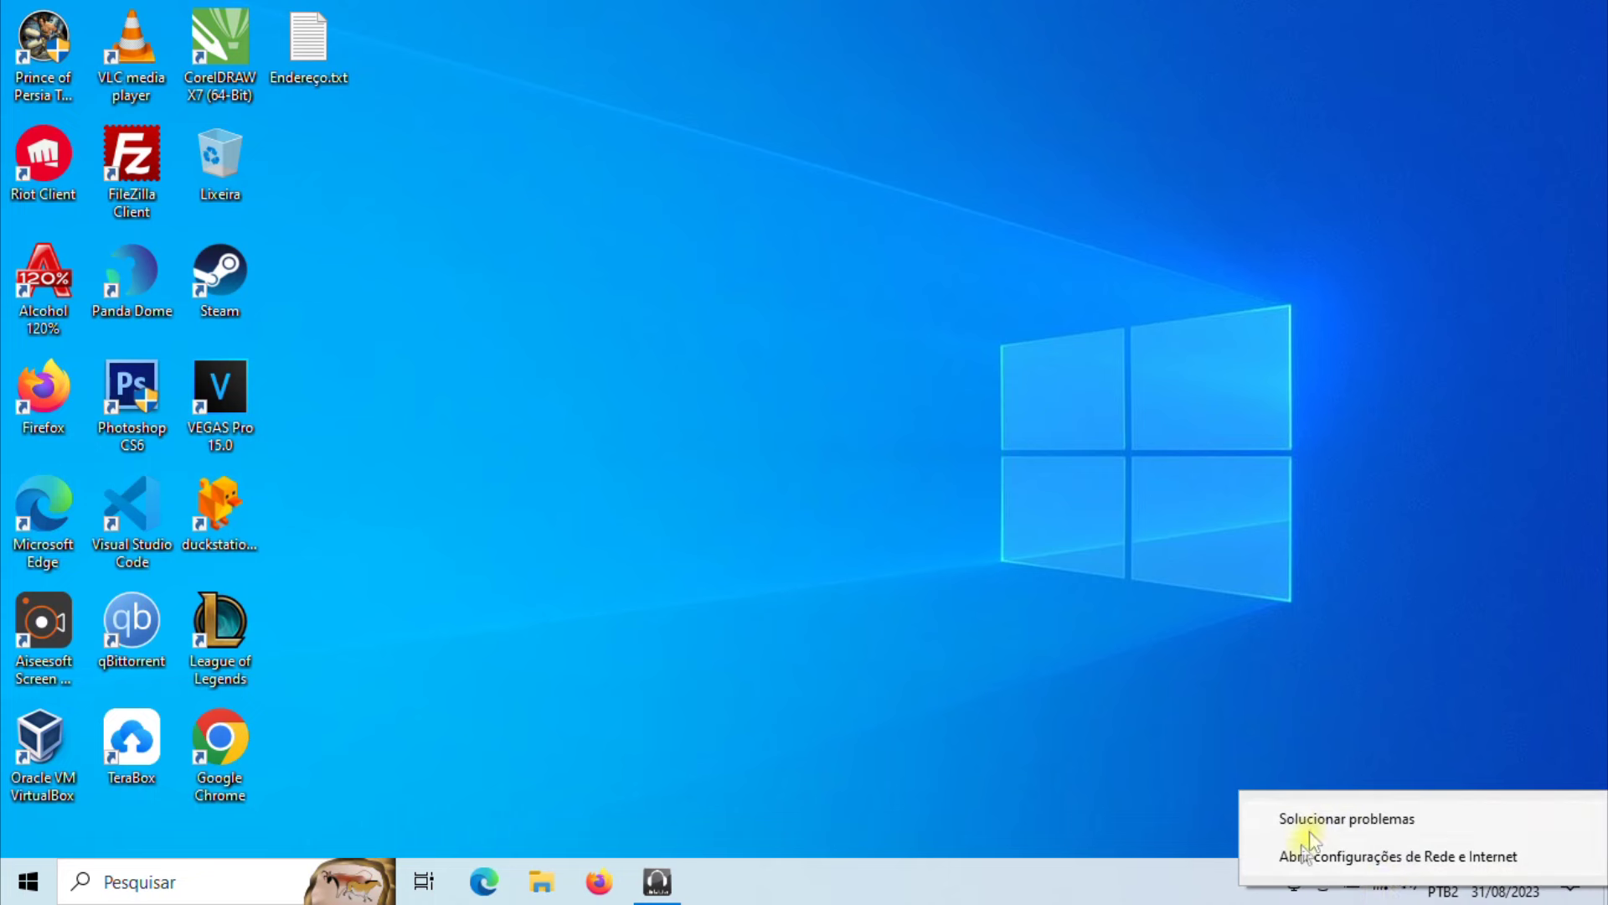
click(1424, 856)
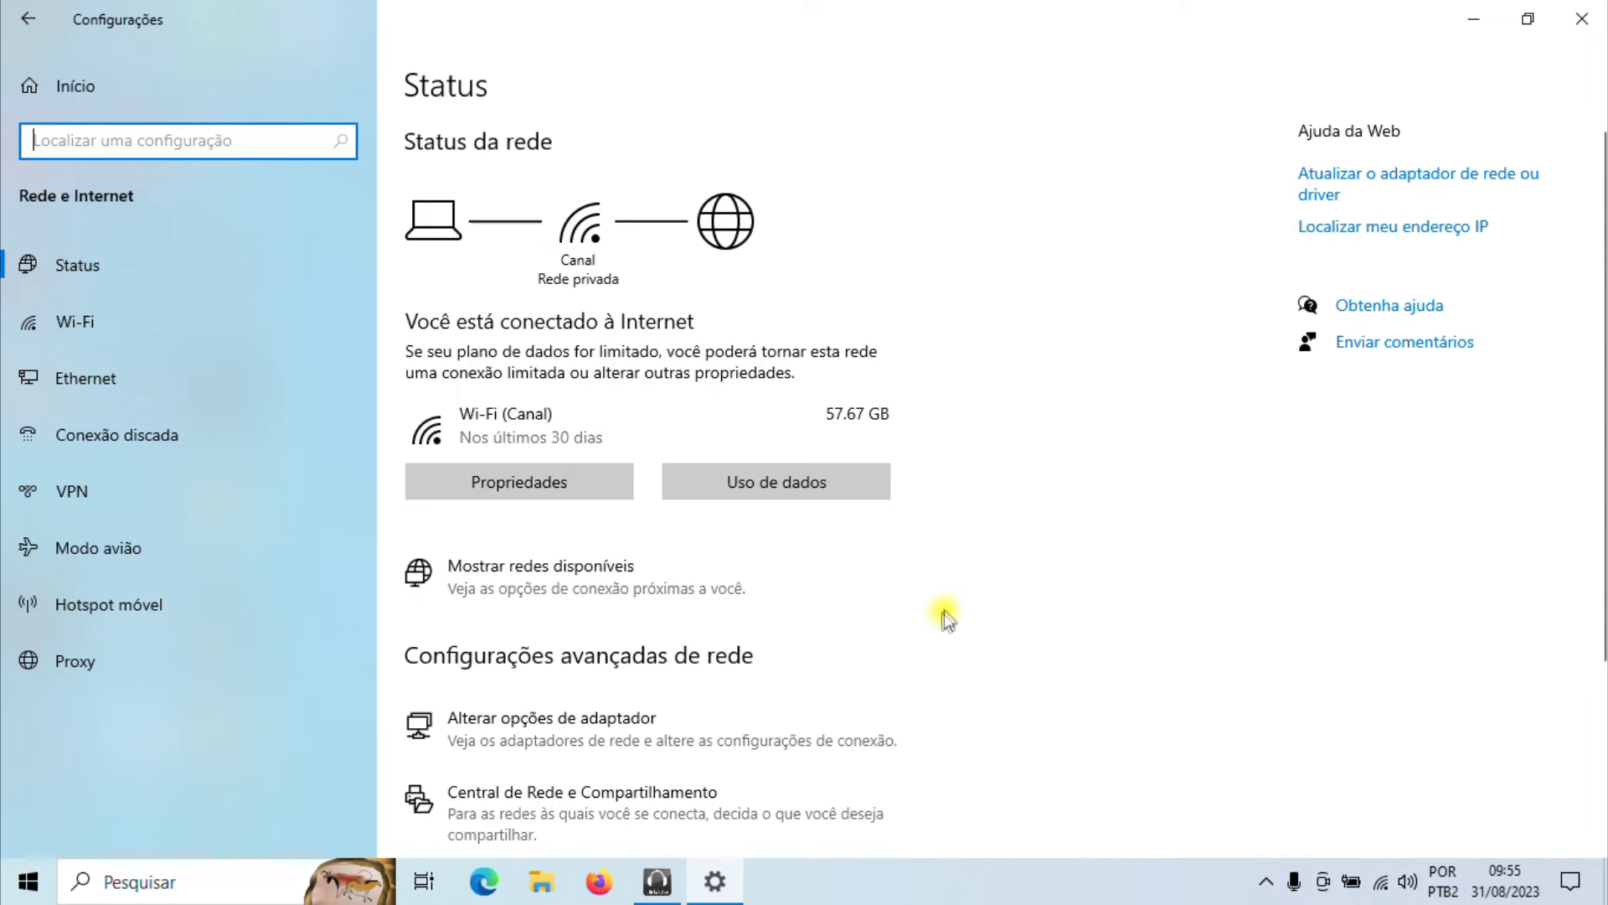
scroll(944, 620, down, 2)
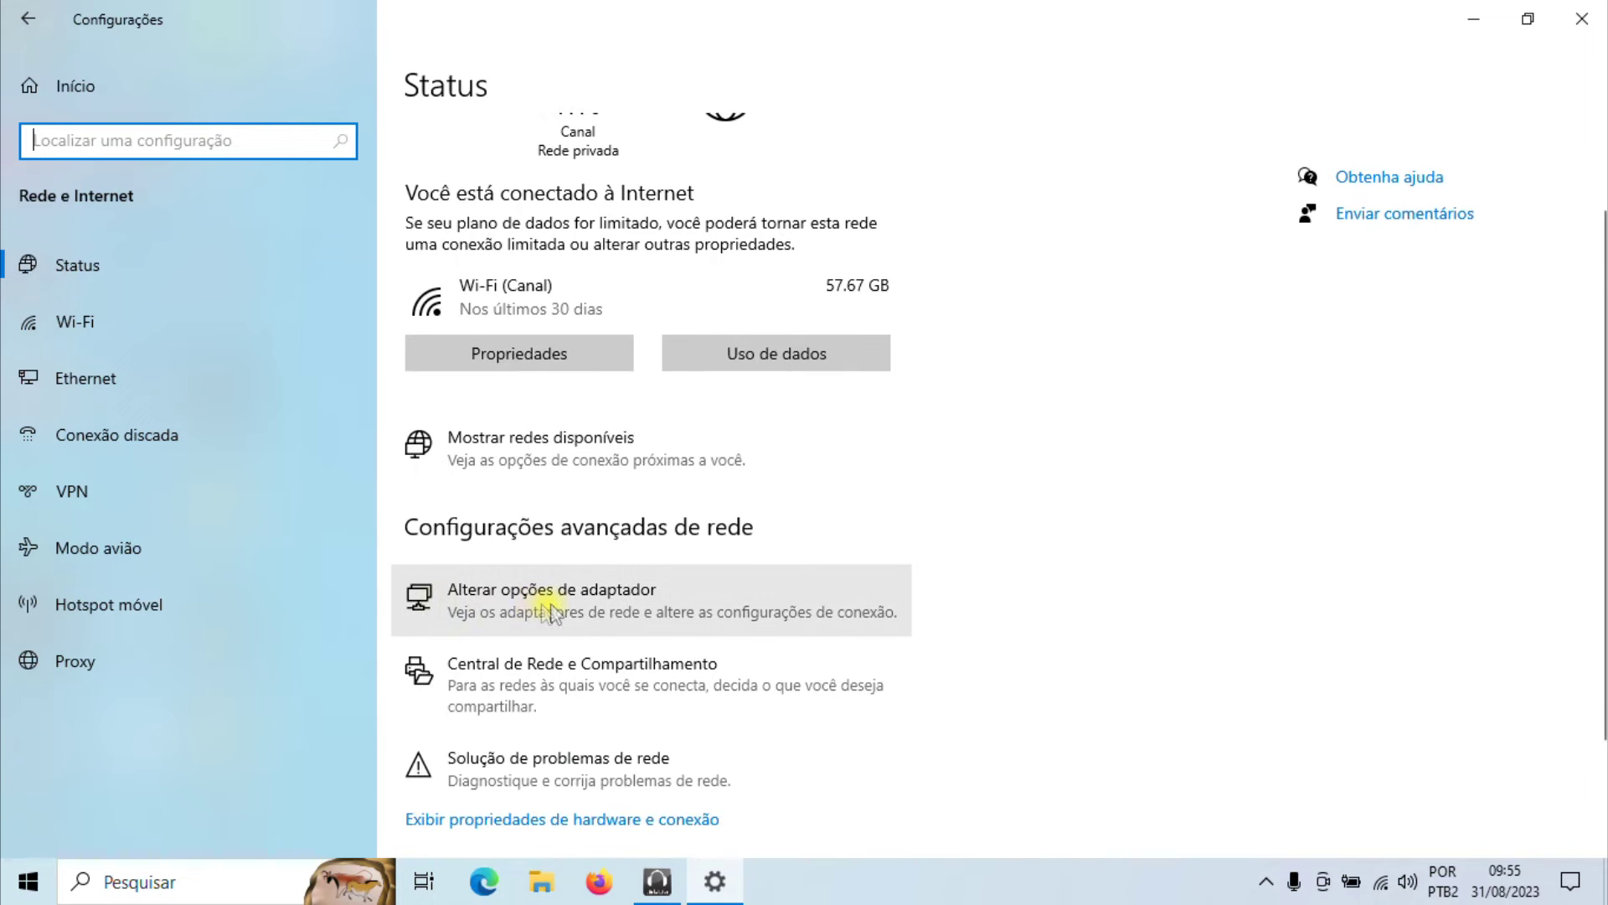
click(549, 607)
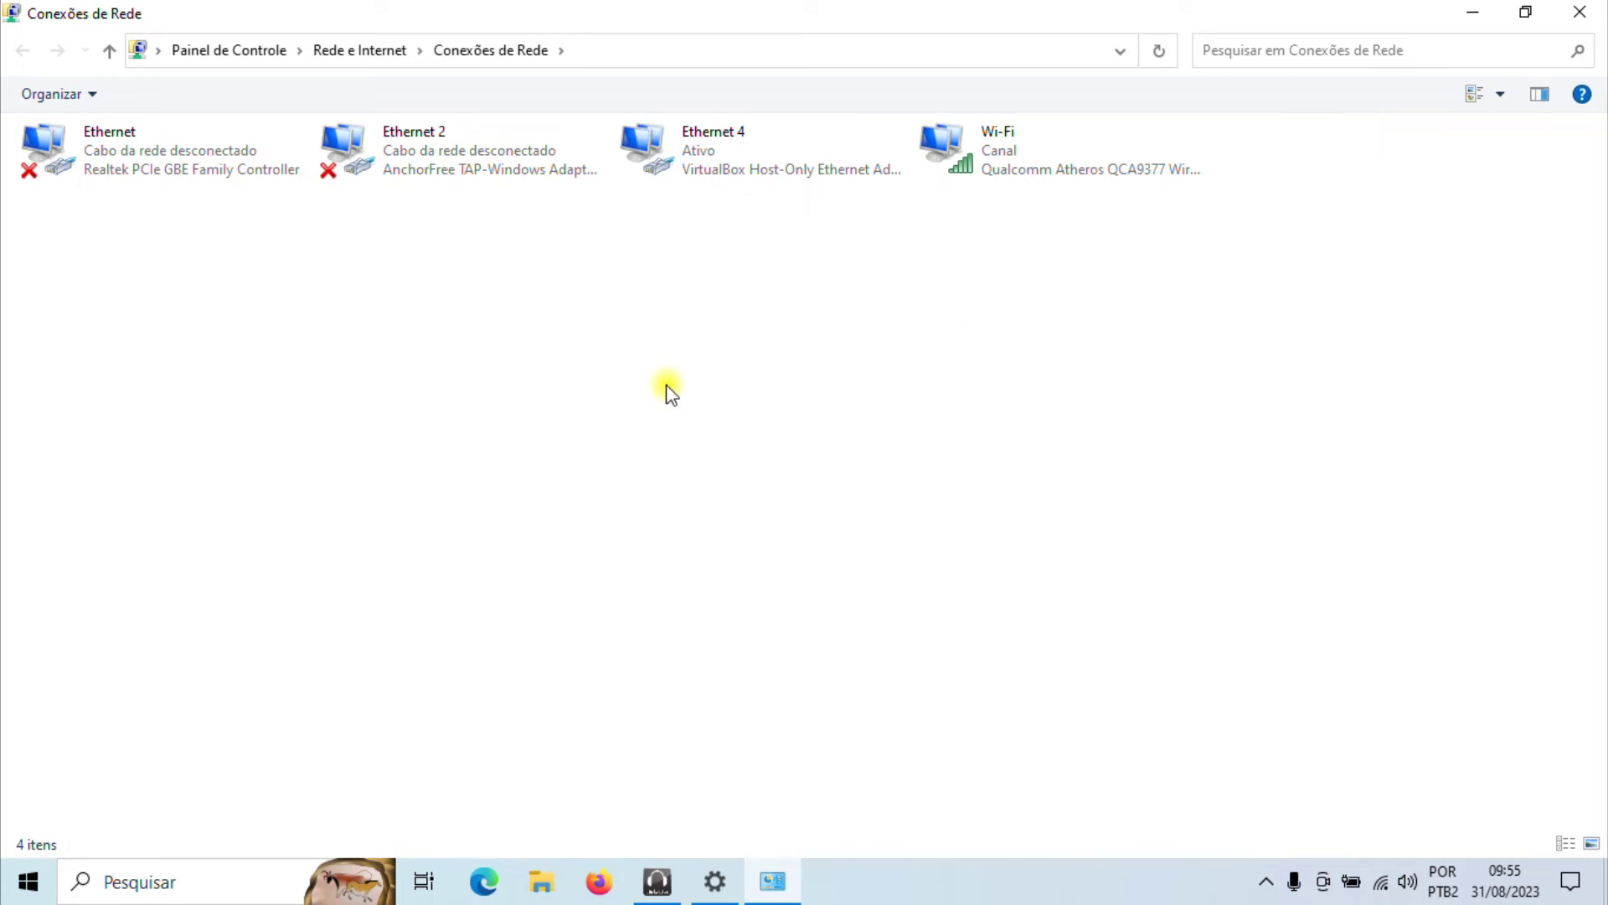
- Open the Internet Protocol Version 4 (TCP/IPv4) properties of the Wi-Fi adapter
click(142, 154)
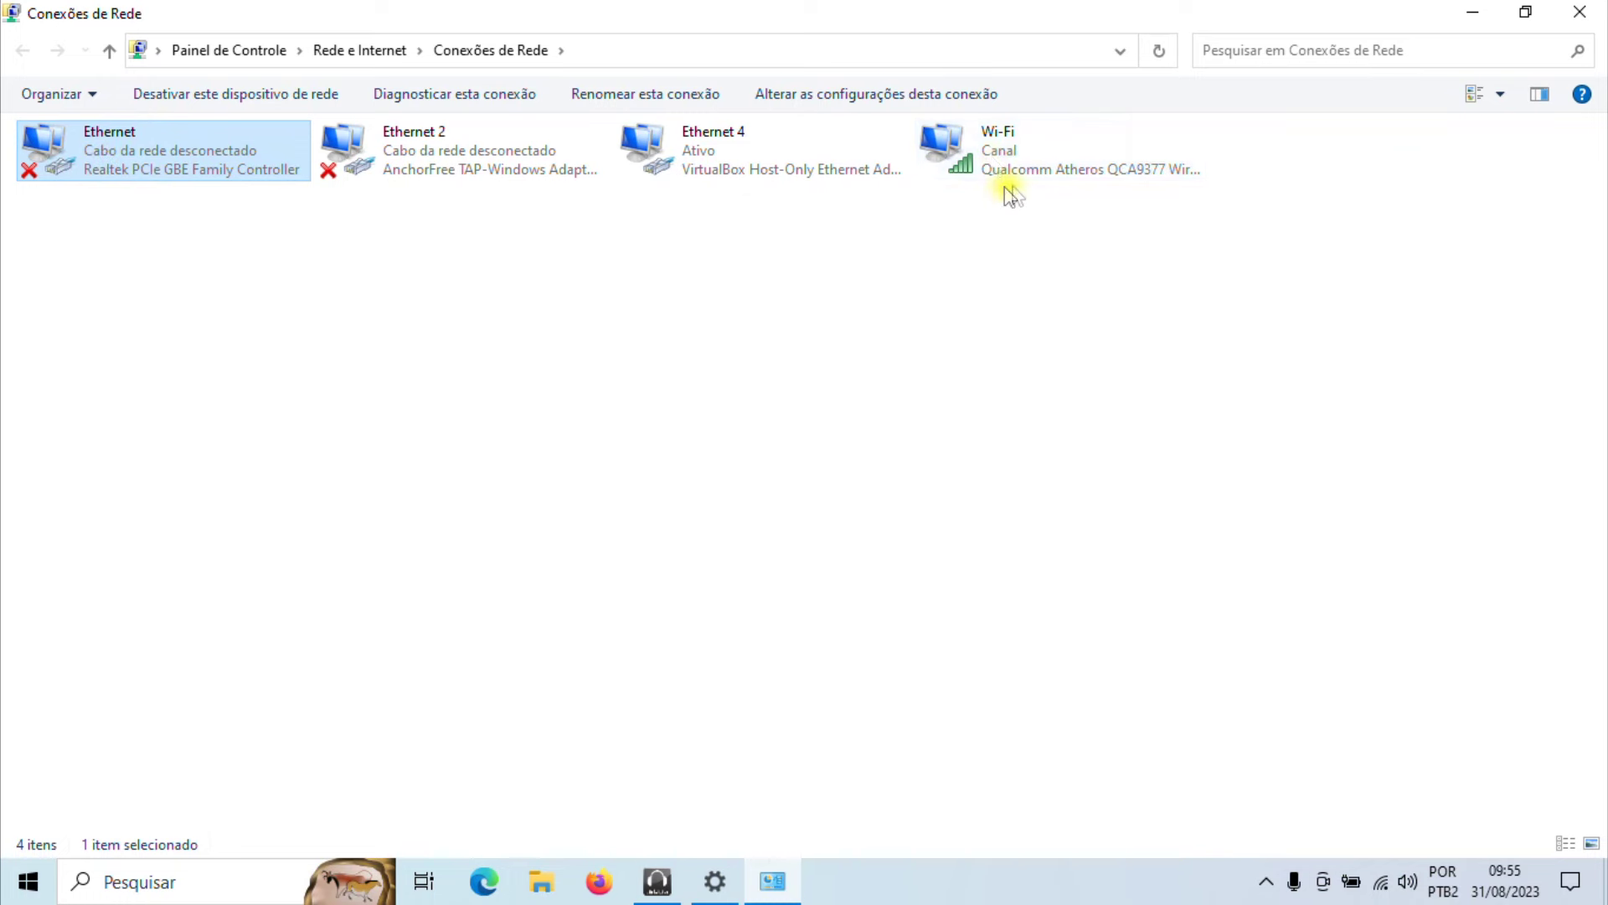
click(1017, 164)
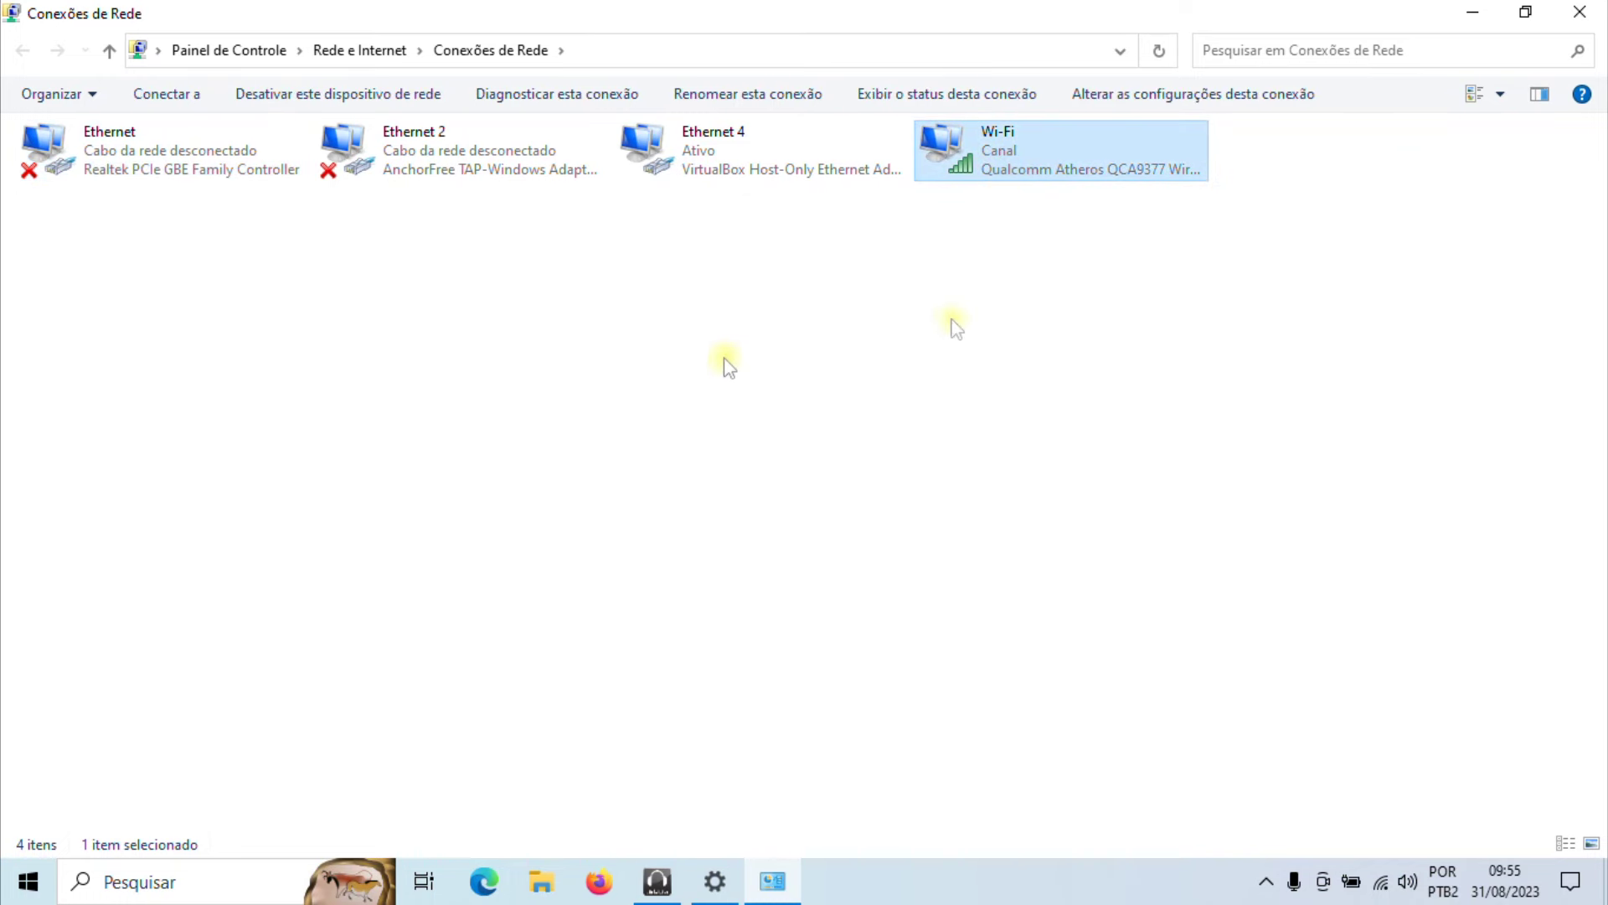
right_click(995, 149)
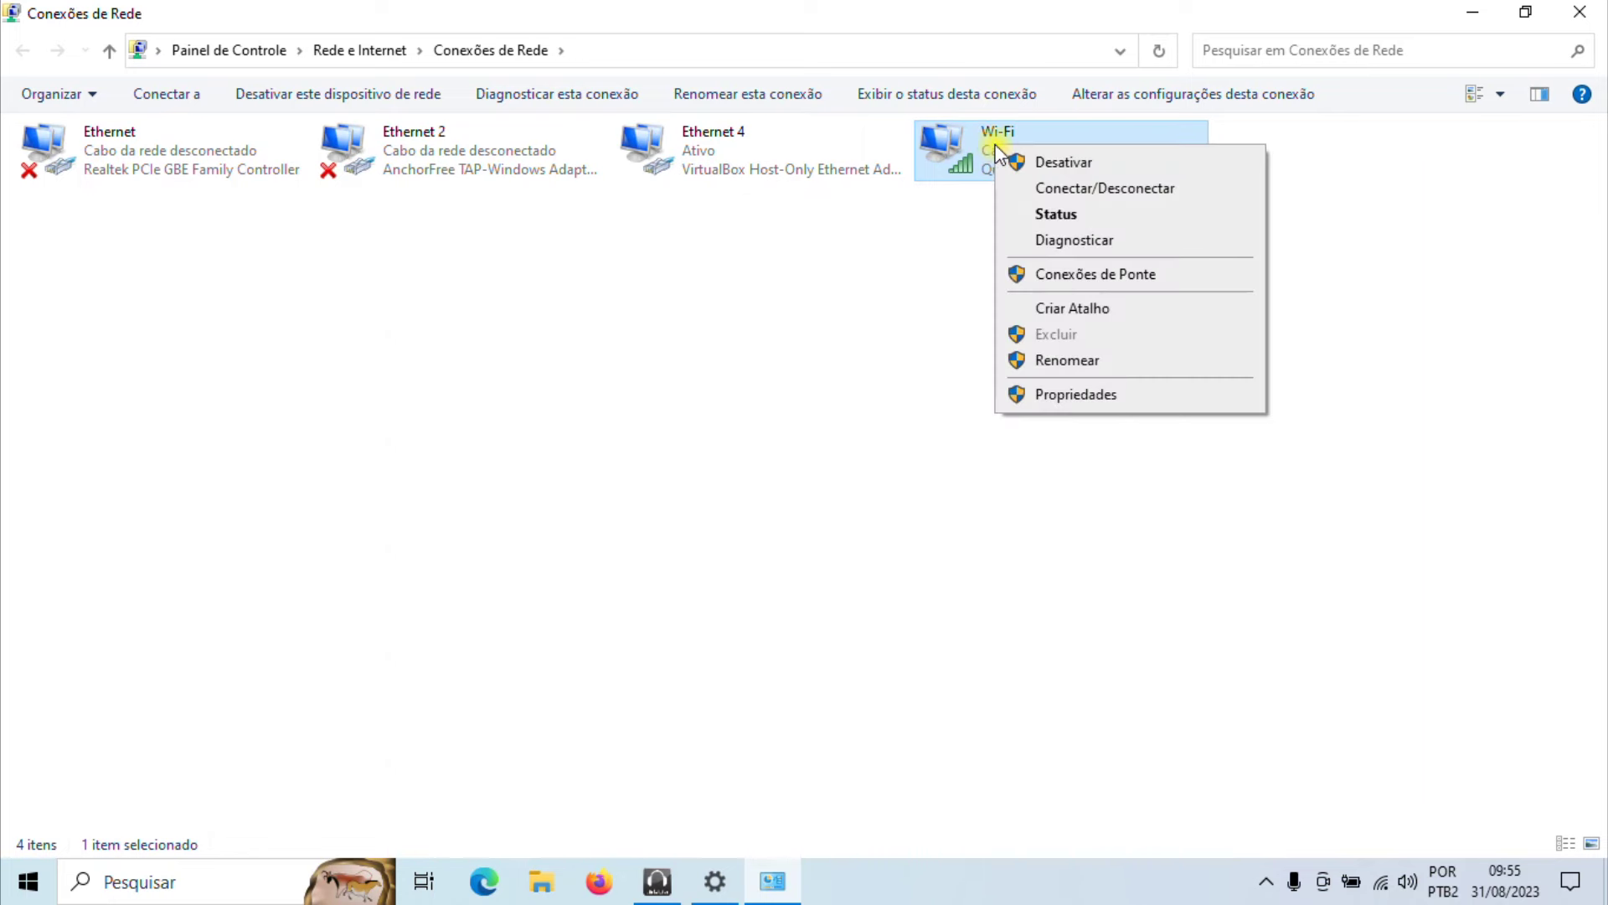
click(1078, 395)
drag(305, 118, 828, 179)
click(933, 413)
click(933, 413)
click(933, 413)
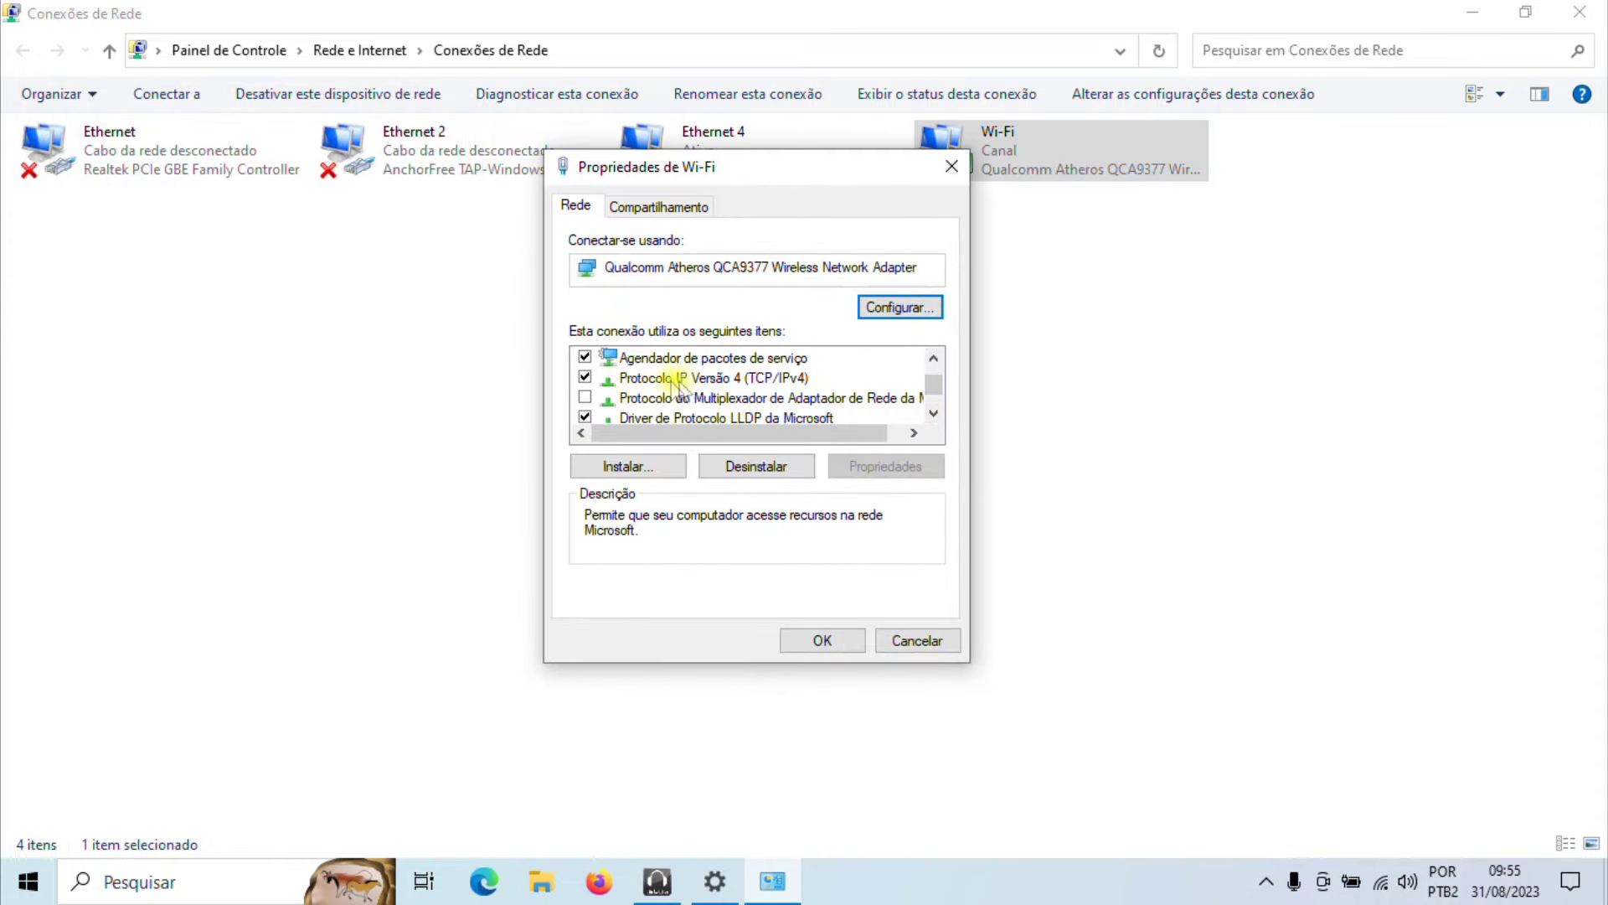
click(741, 384)
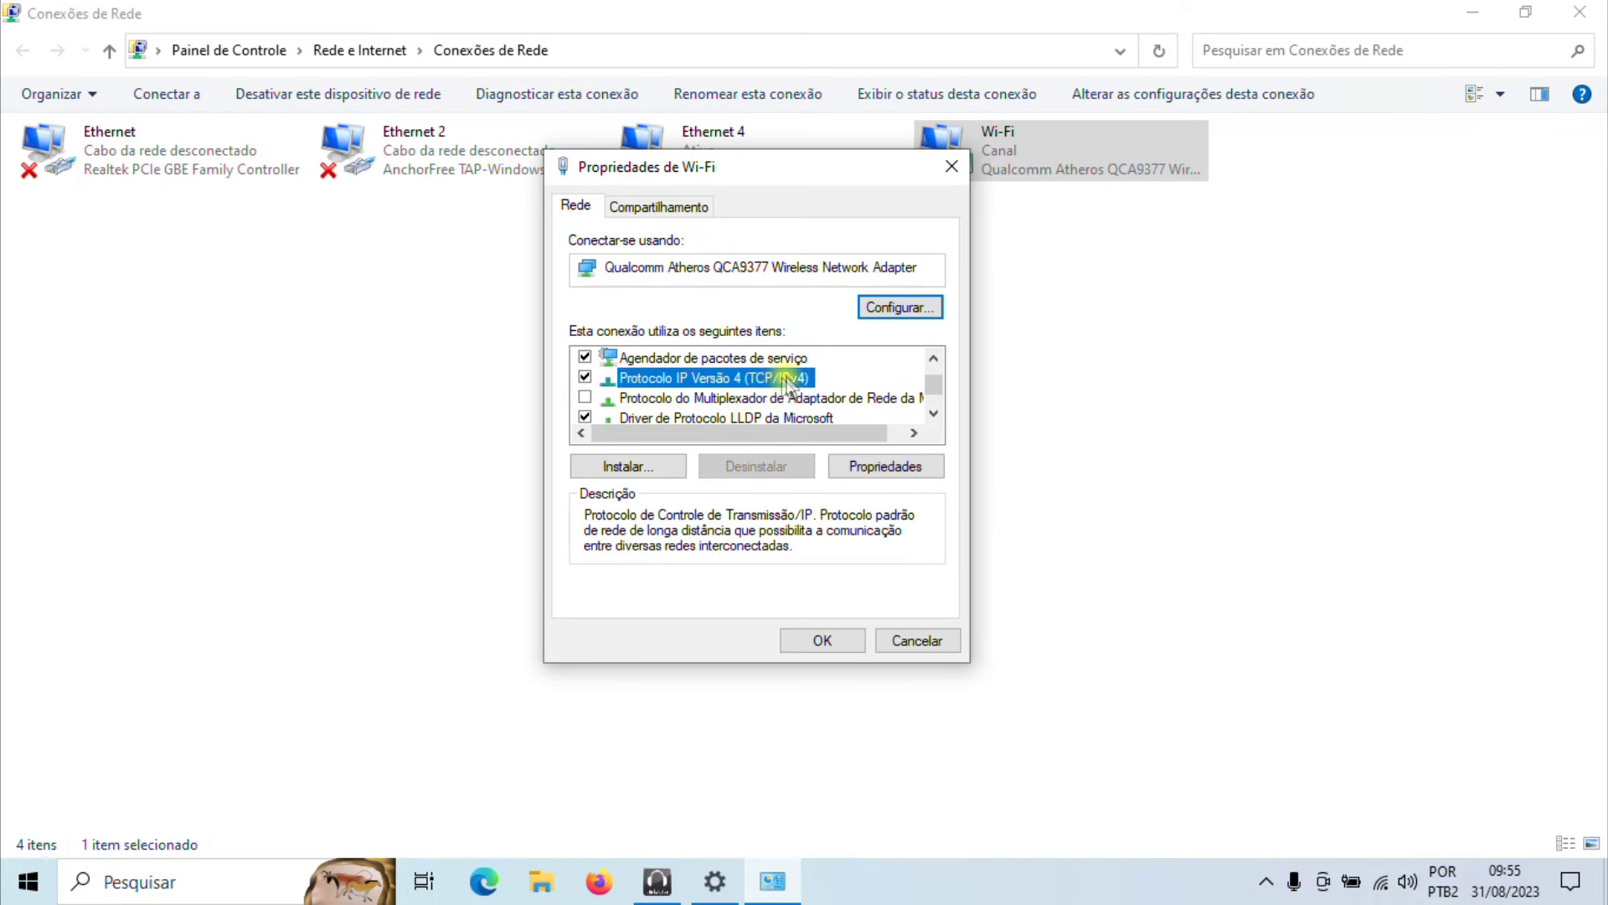
click(879, 469)
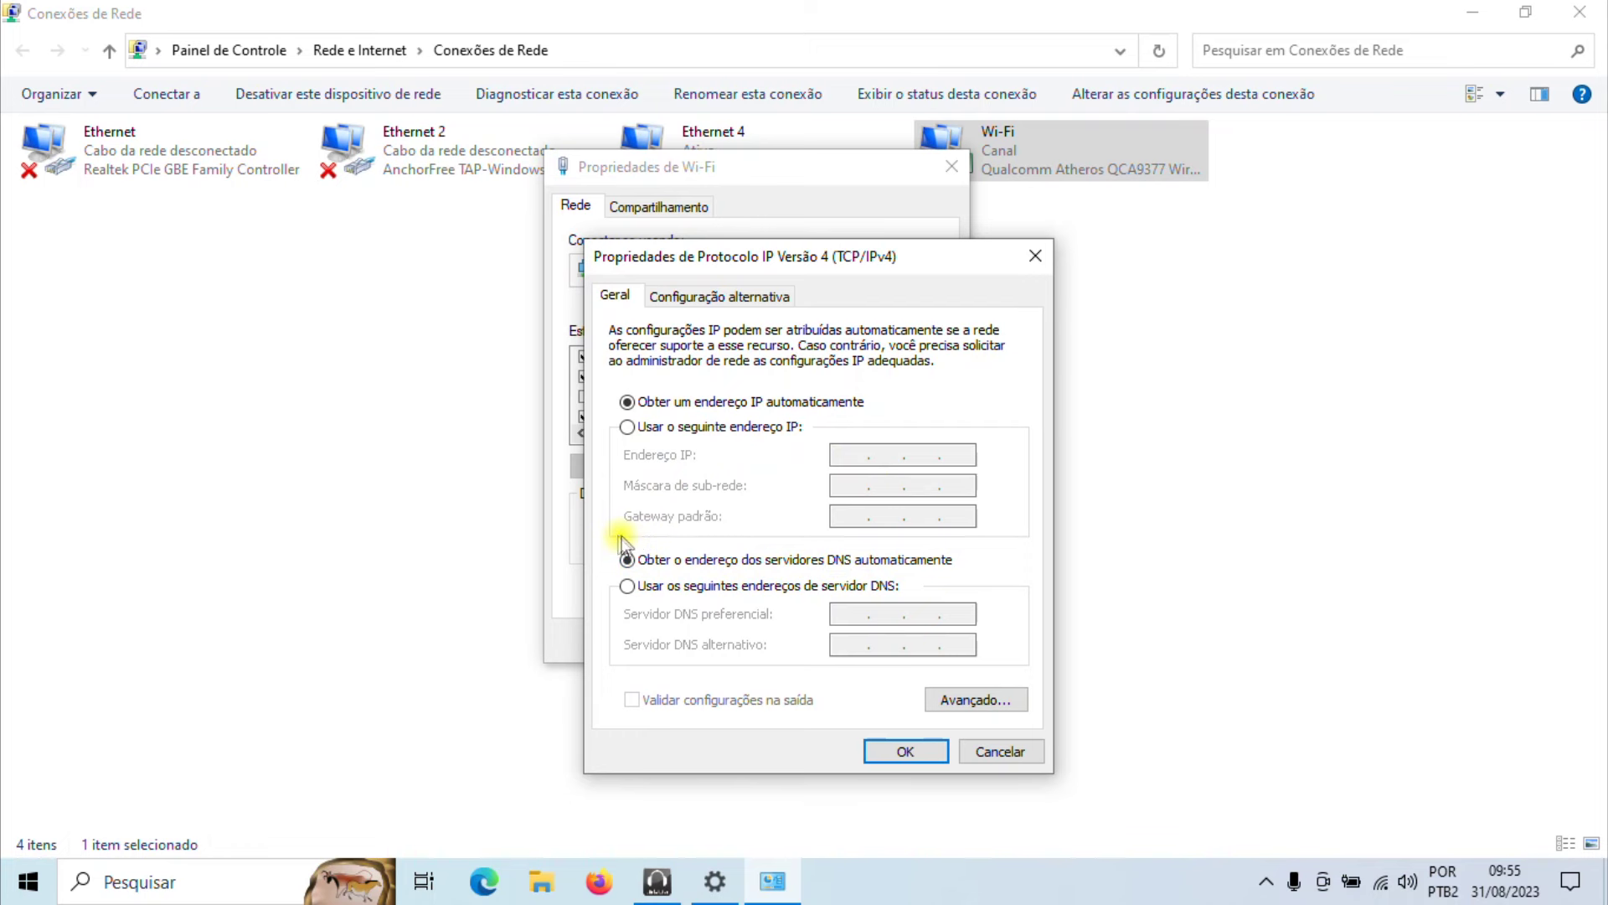
- Set the preferred DNS server to 1.1.1.1 and the alternate to 1.0.0.1, confirm, and close all network windows
click(628, 587)
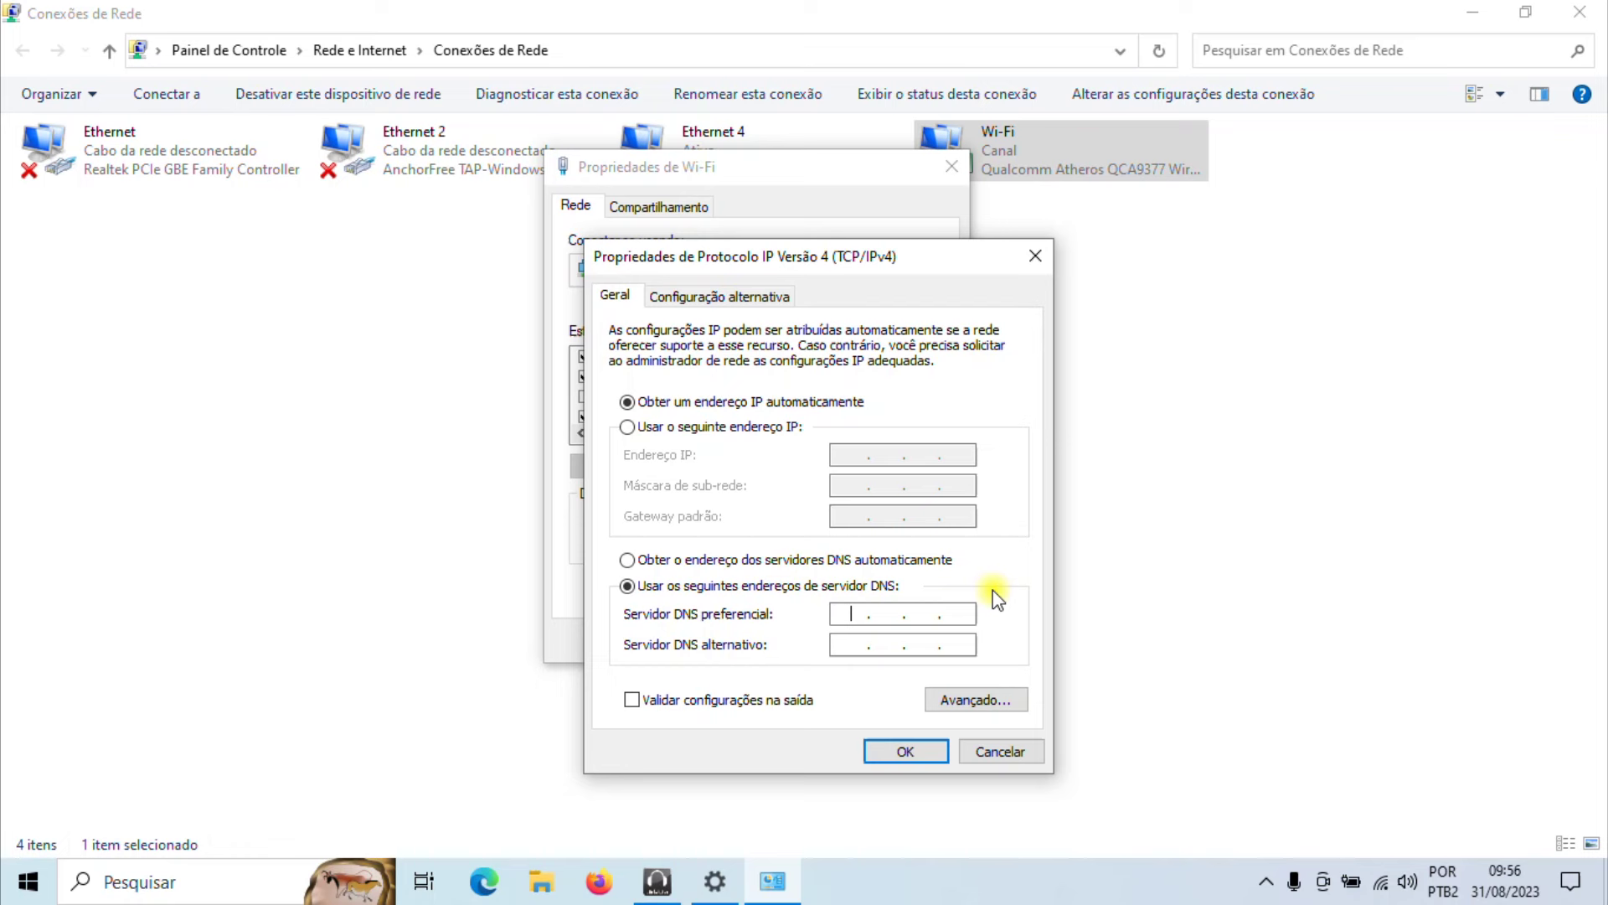
text(1.1.1.1)
click(854, 644)
text(1.0.0.1)
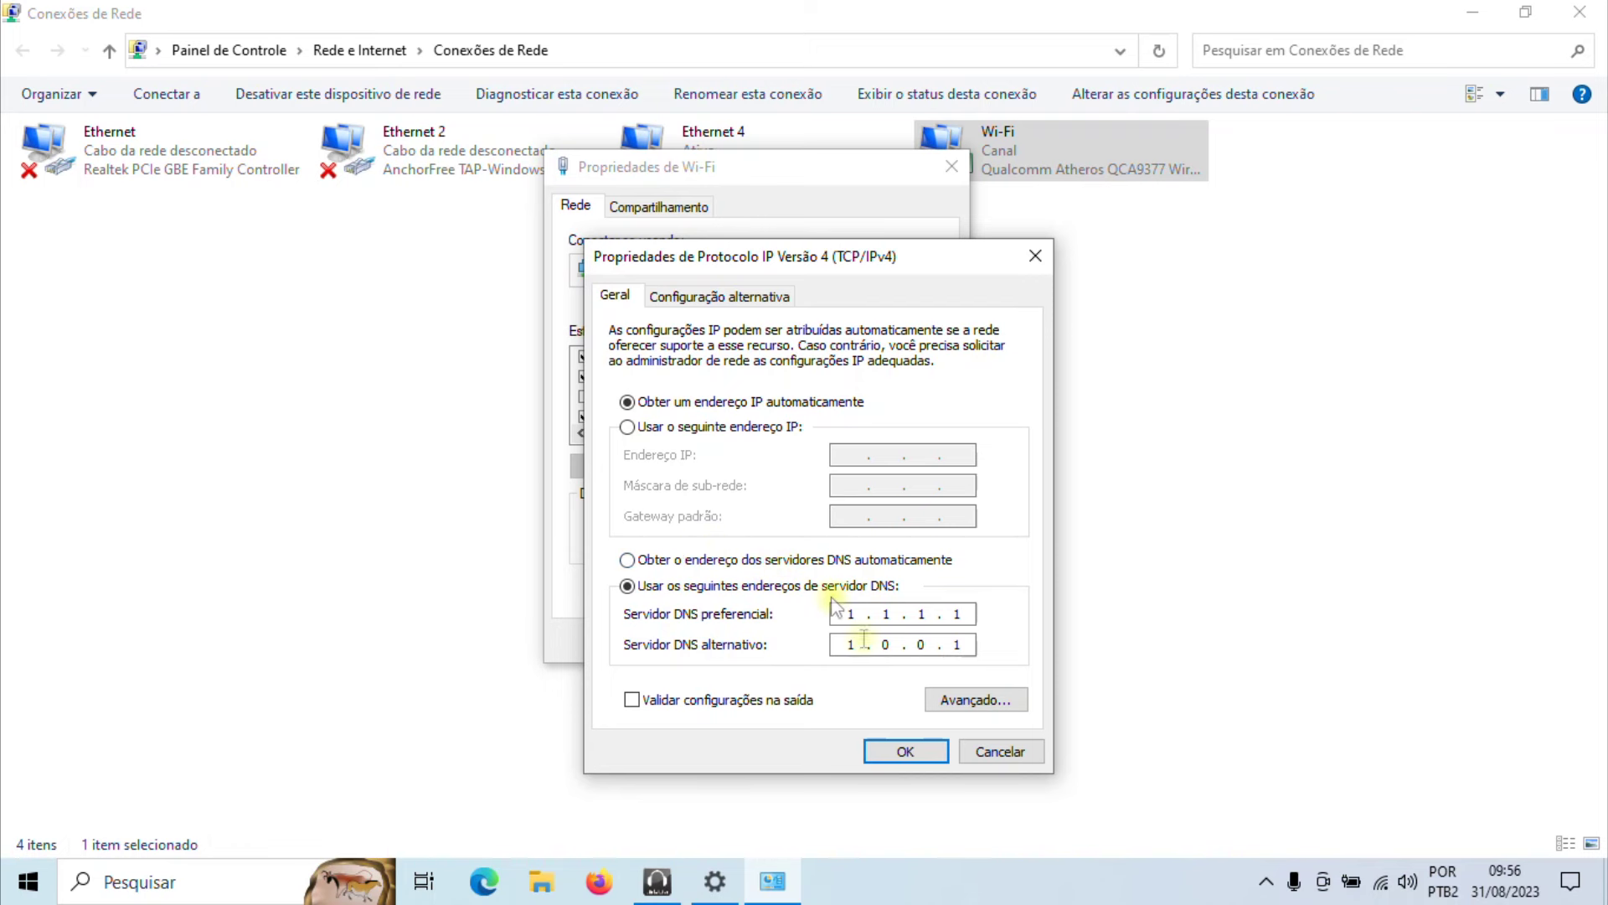
click(905, 751)
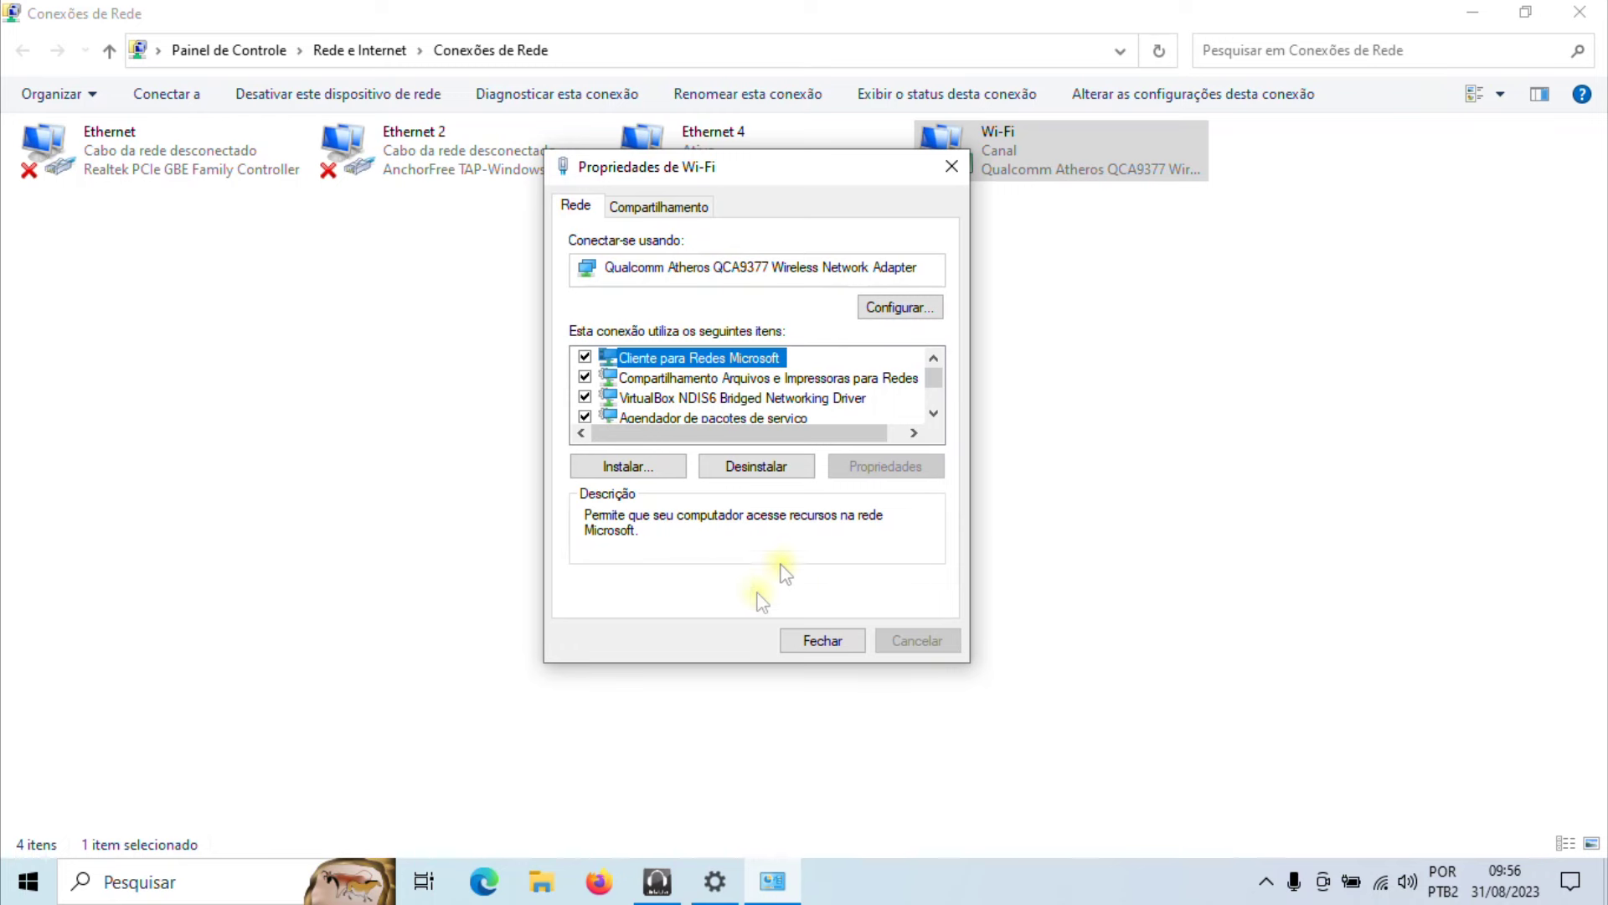
click(822, 640)
click(854, 581)
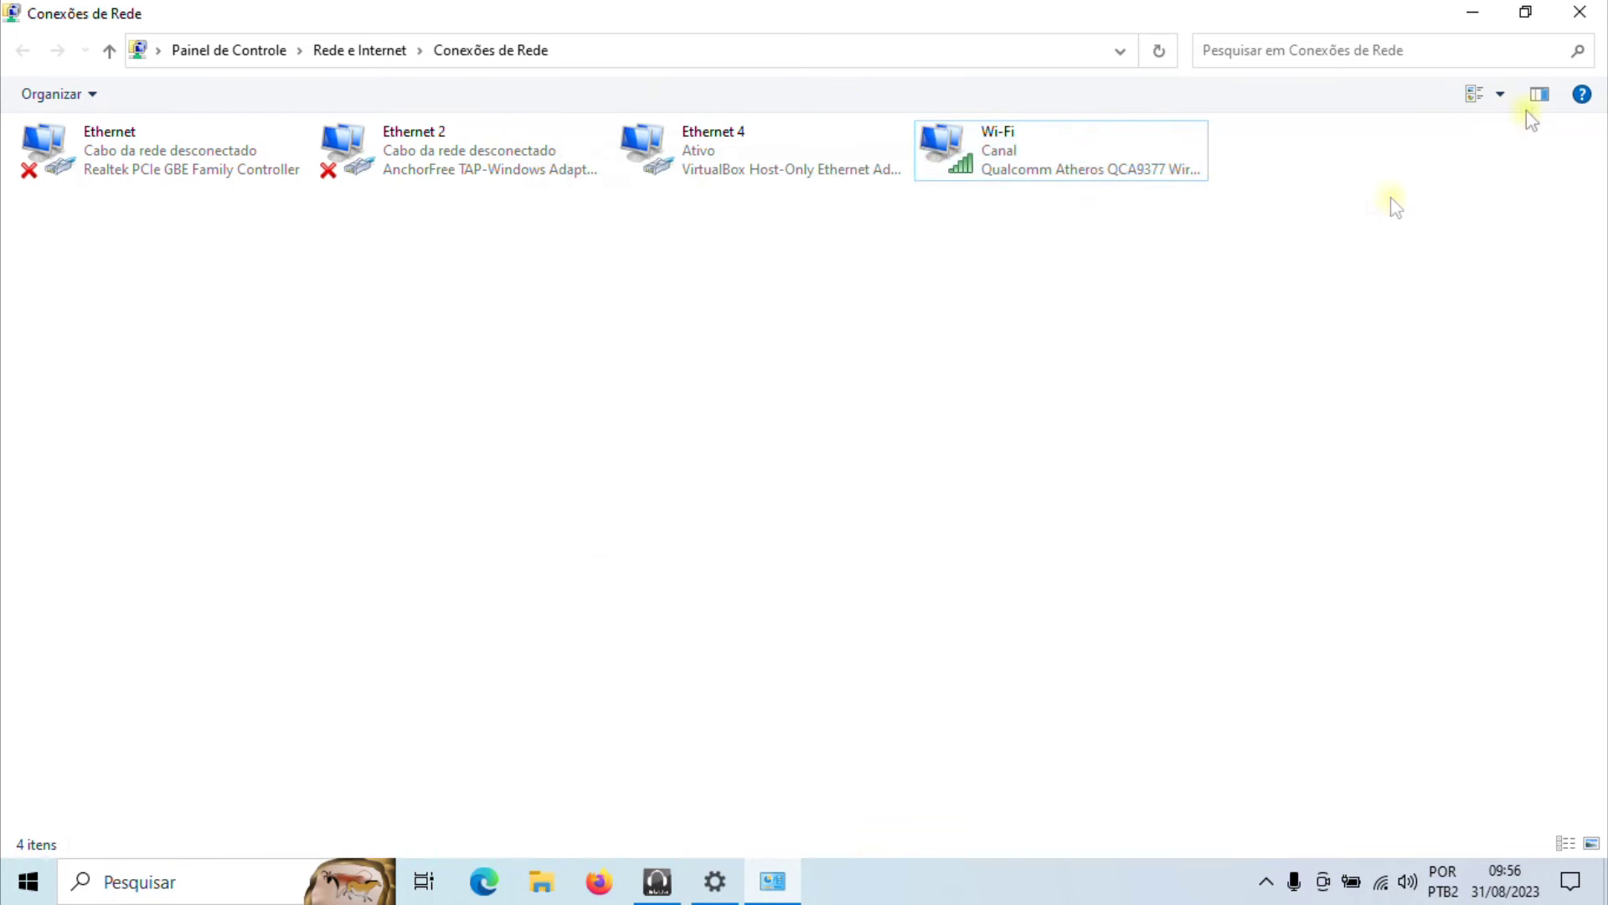
click(1580, 12)
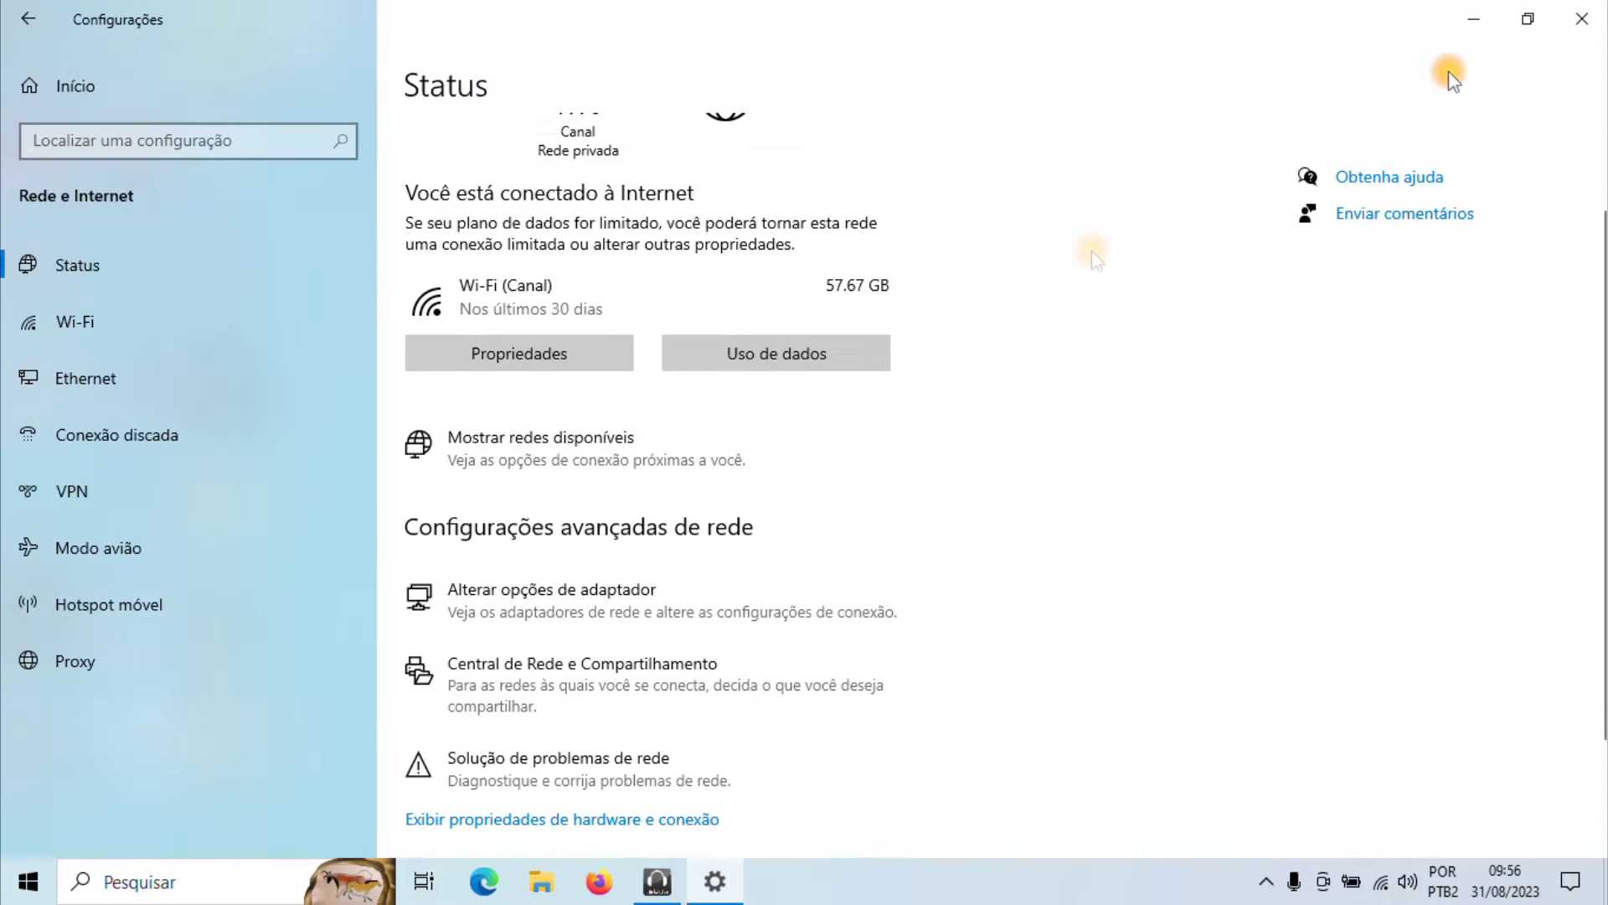
click(1578, 23)
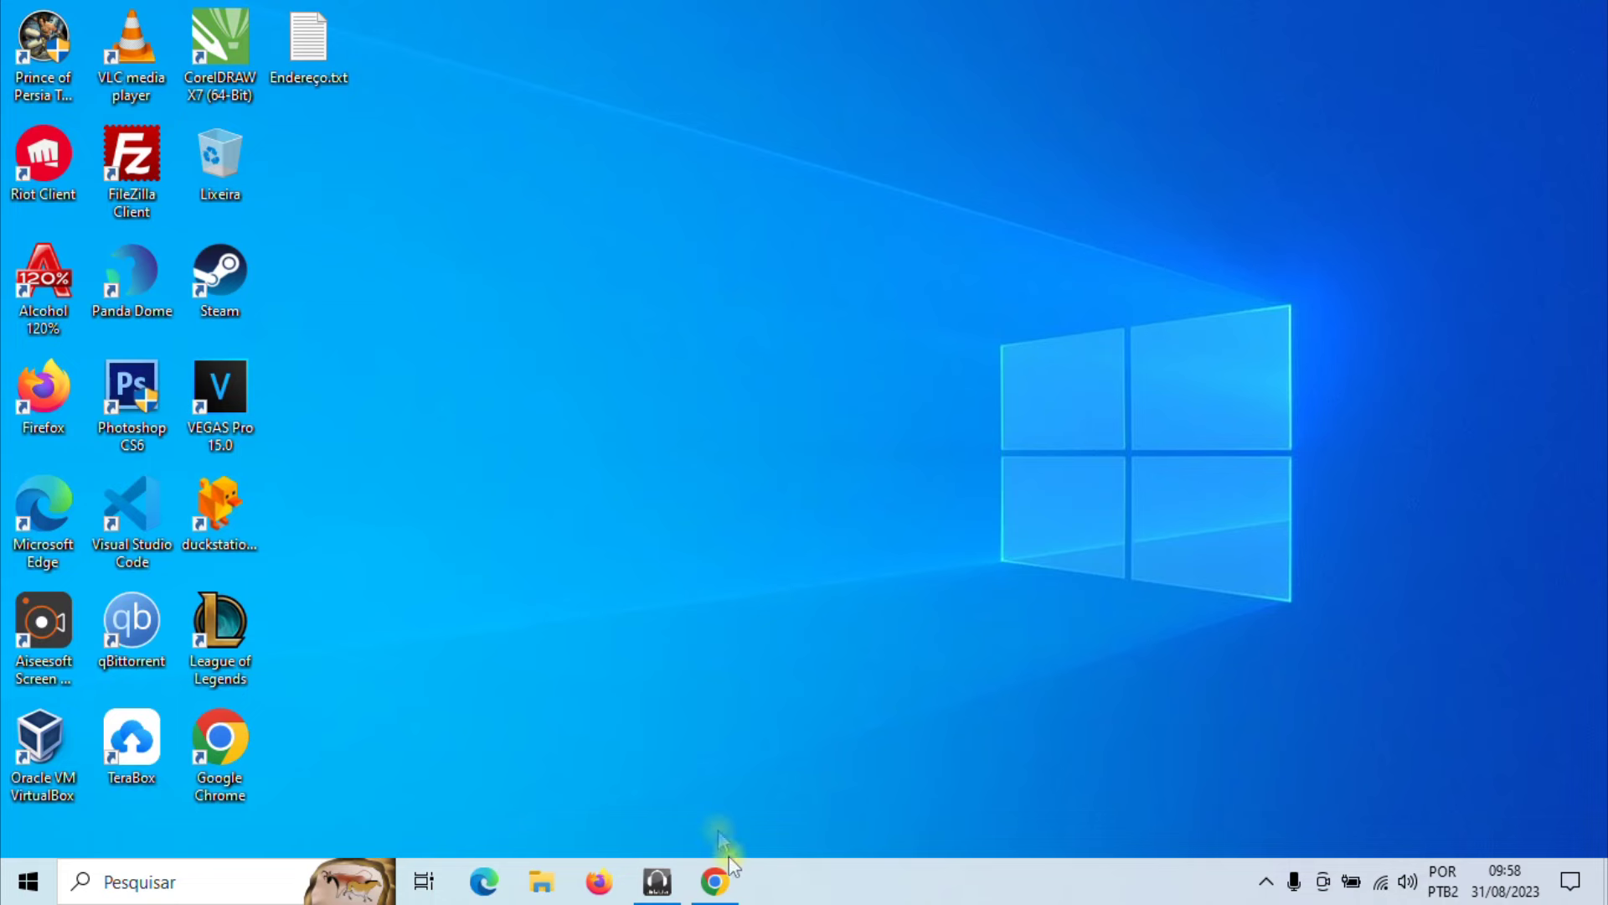
- Copy the address chrome://net-internals/#dns from the Endereço.txt file on the desktop
click(716, 882)
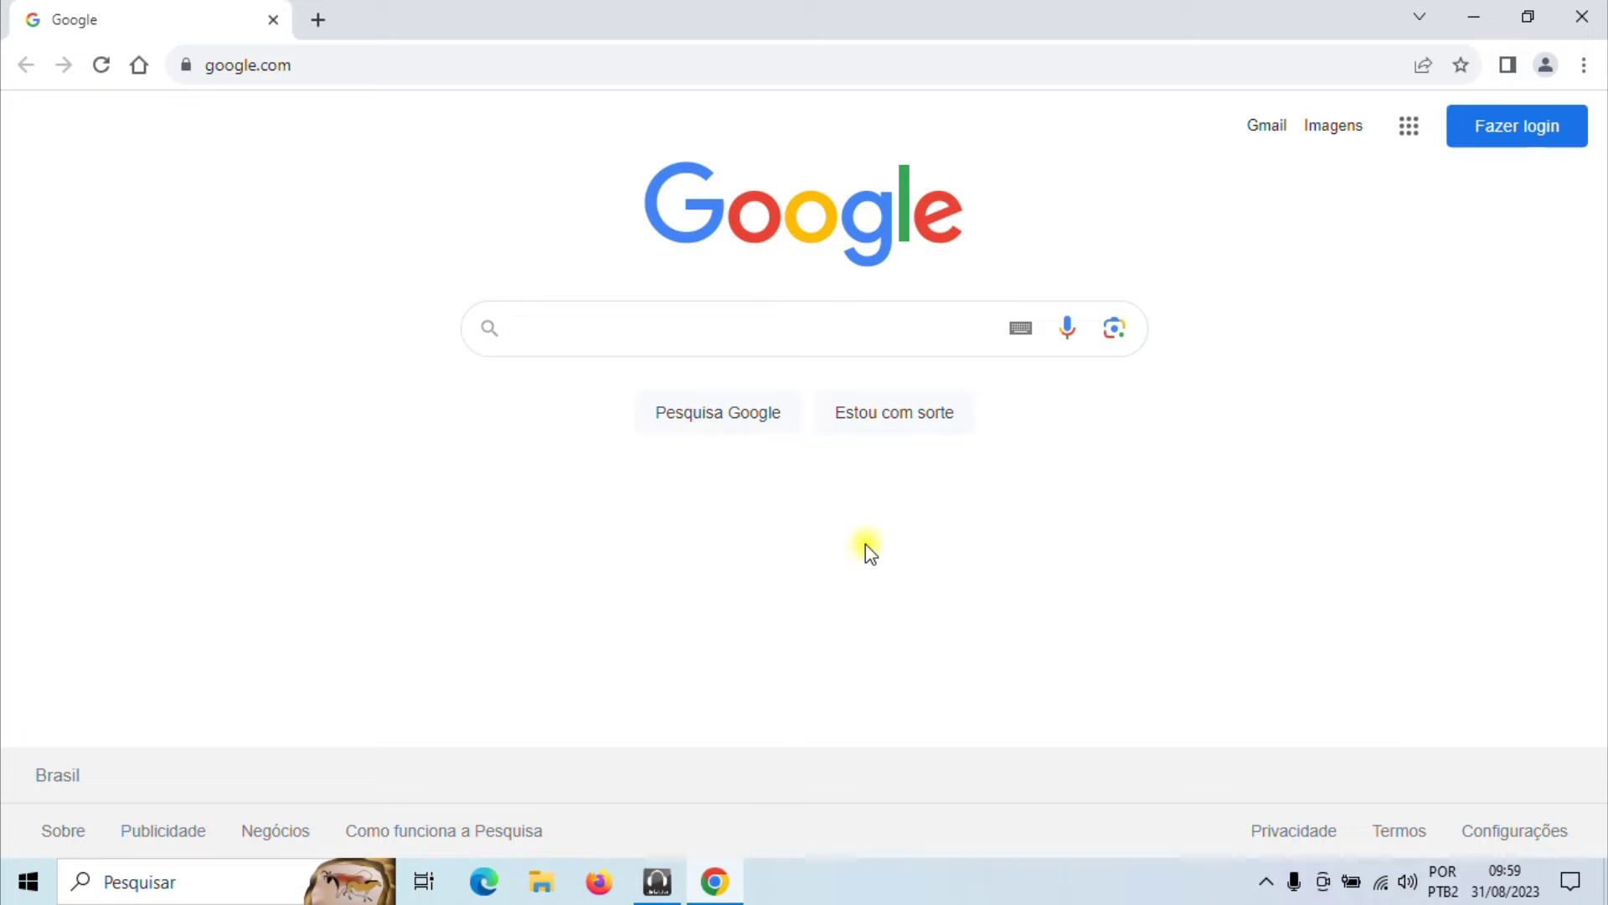
click(715, 881)
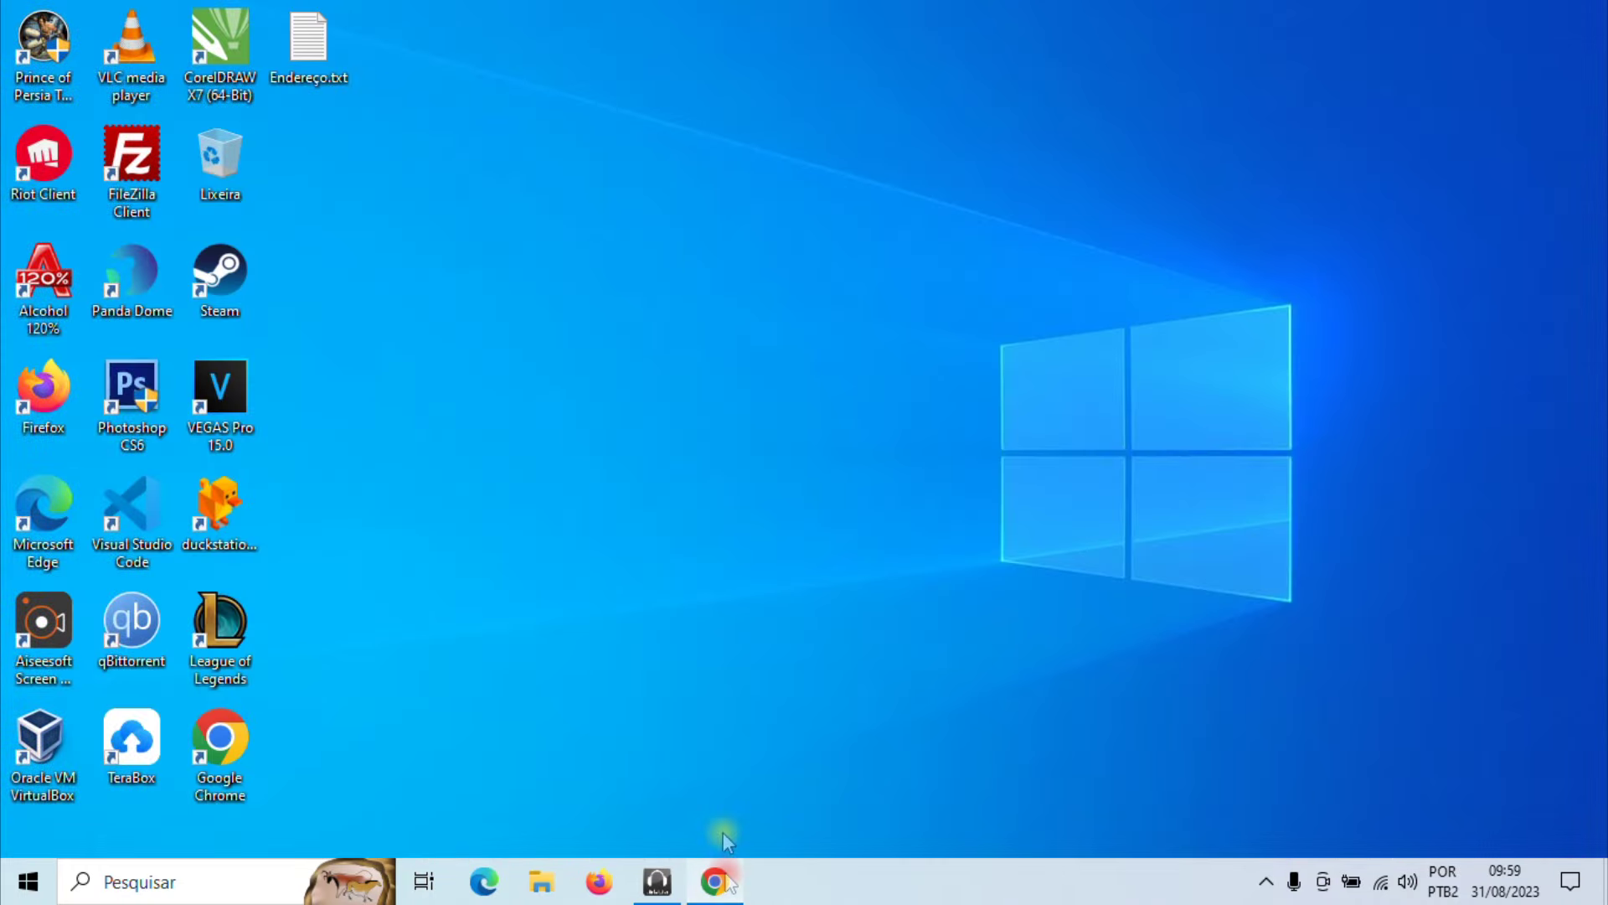
double_click(318, 60)
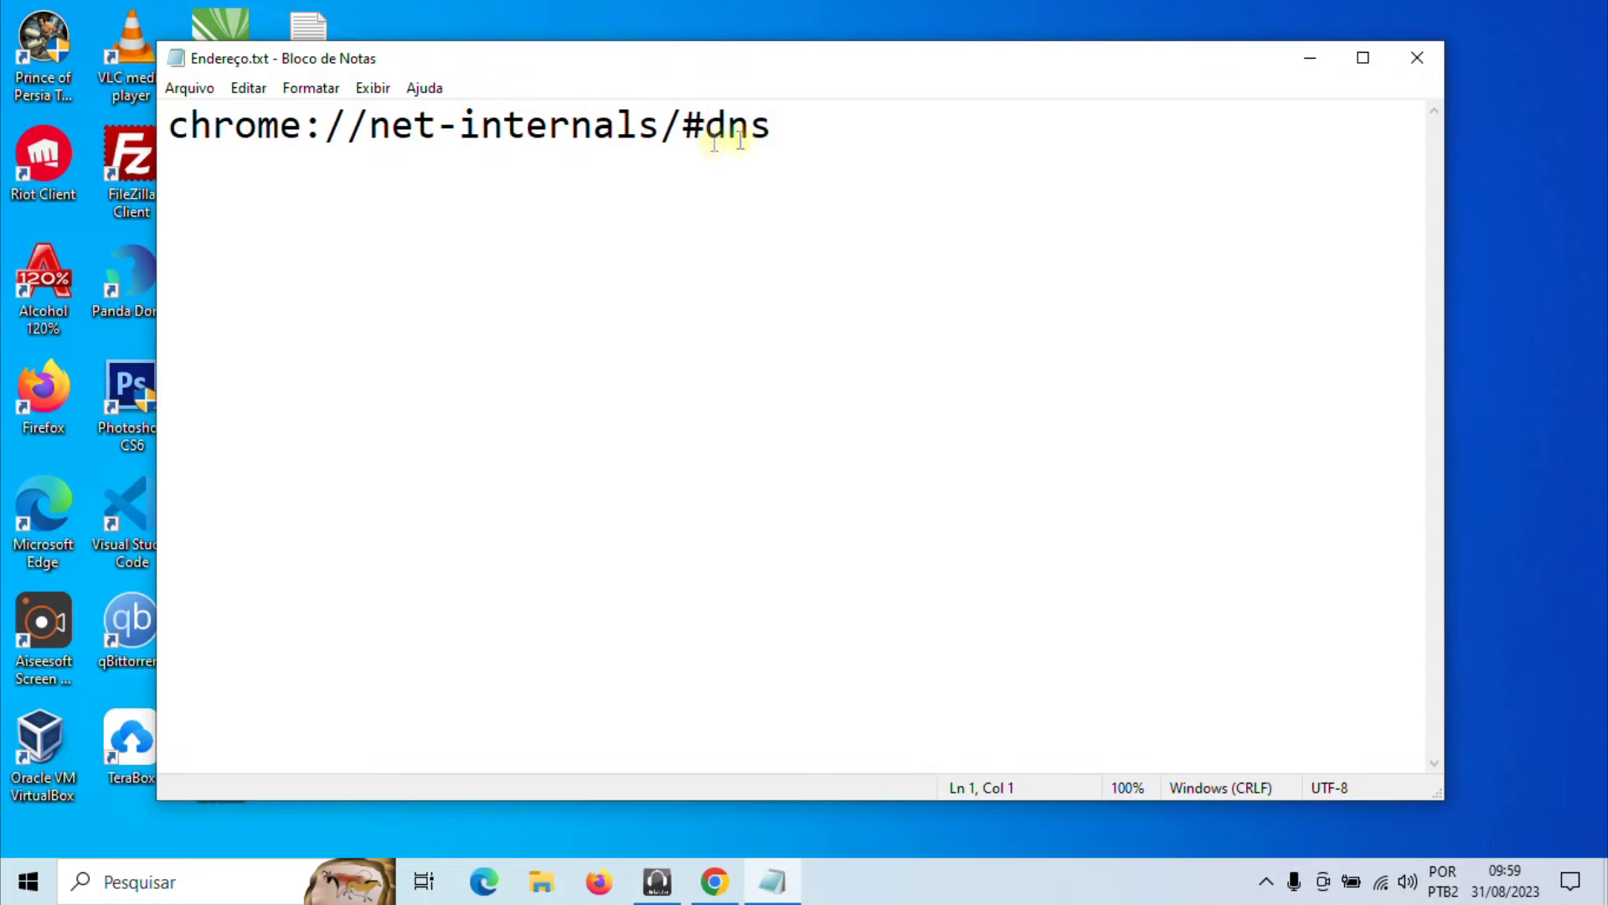
click(790, 131)
drag(790, 131, 165, 134)
key(ctrl+c)
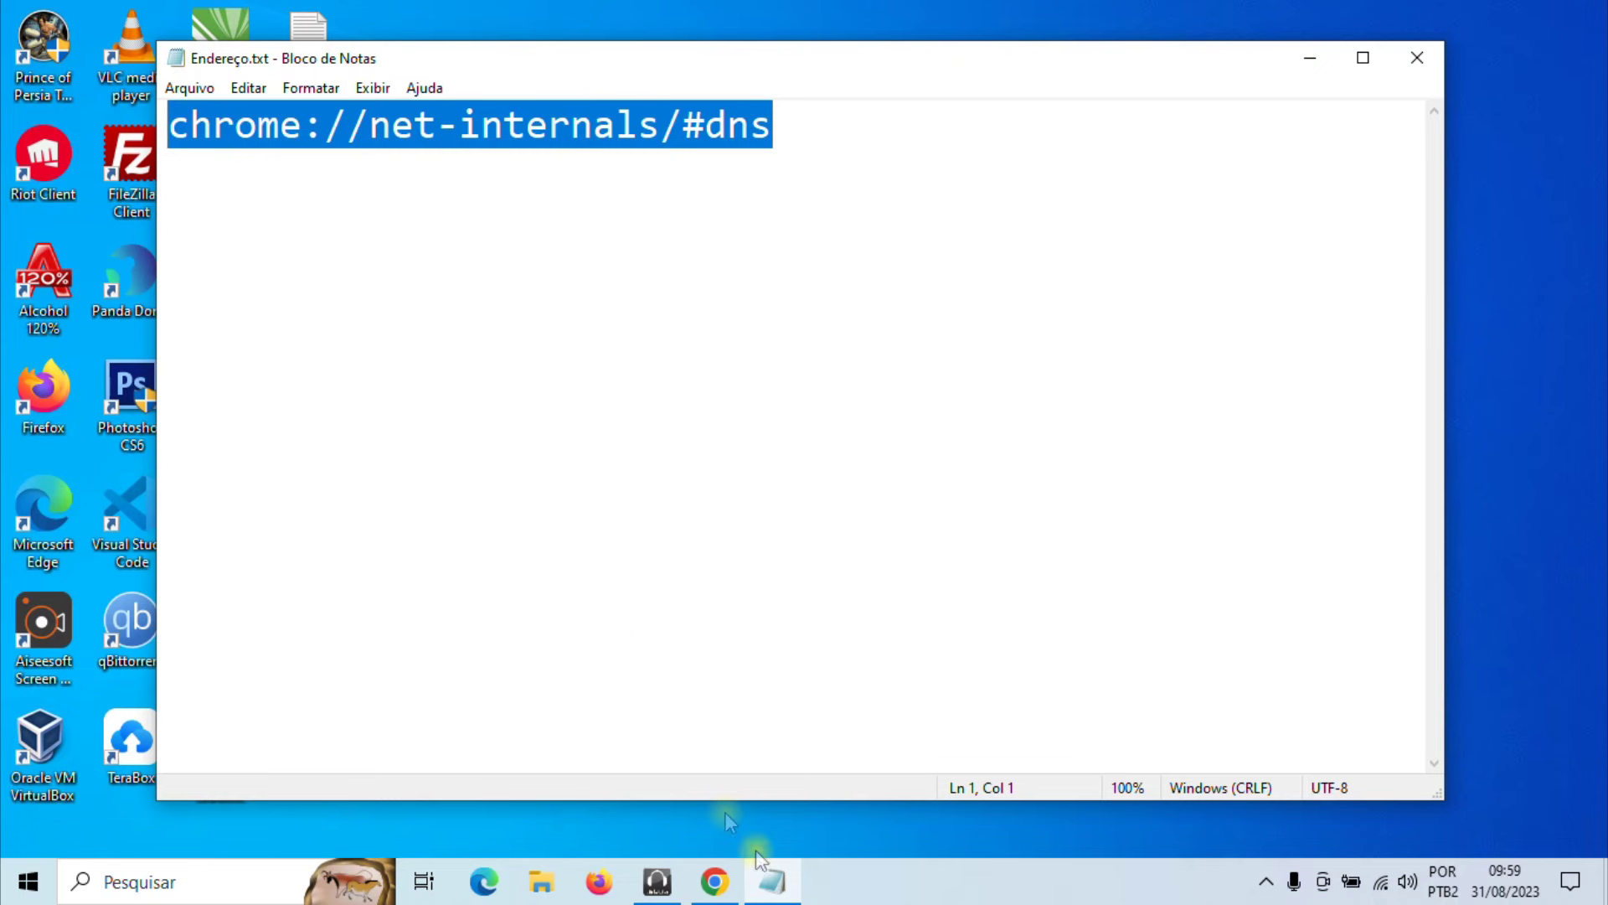
- Switch to Google Chrome and load the copied address chrome://net-internals/#dns
click(716, 880)
click(338, 66)
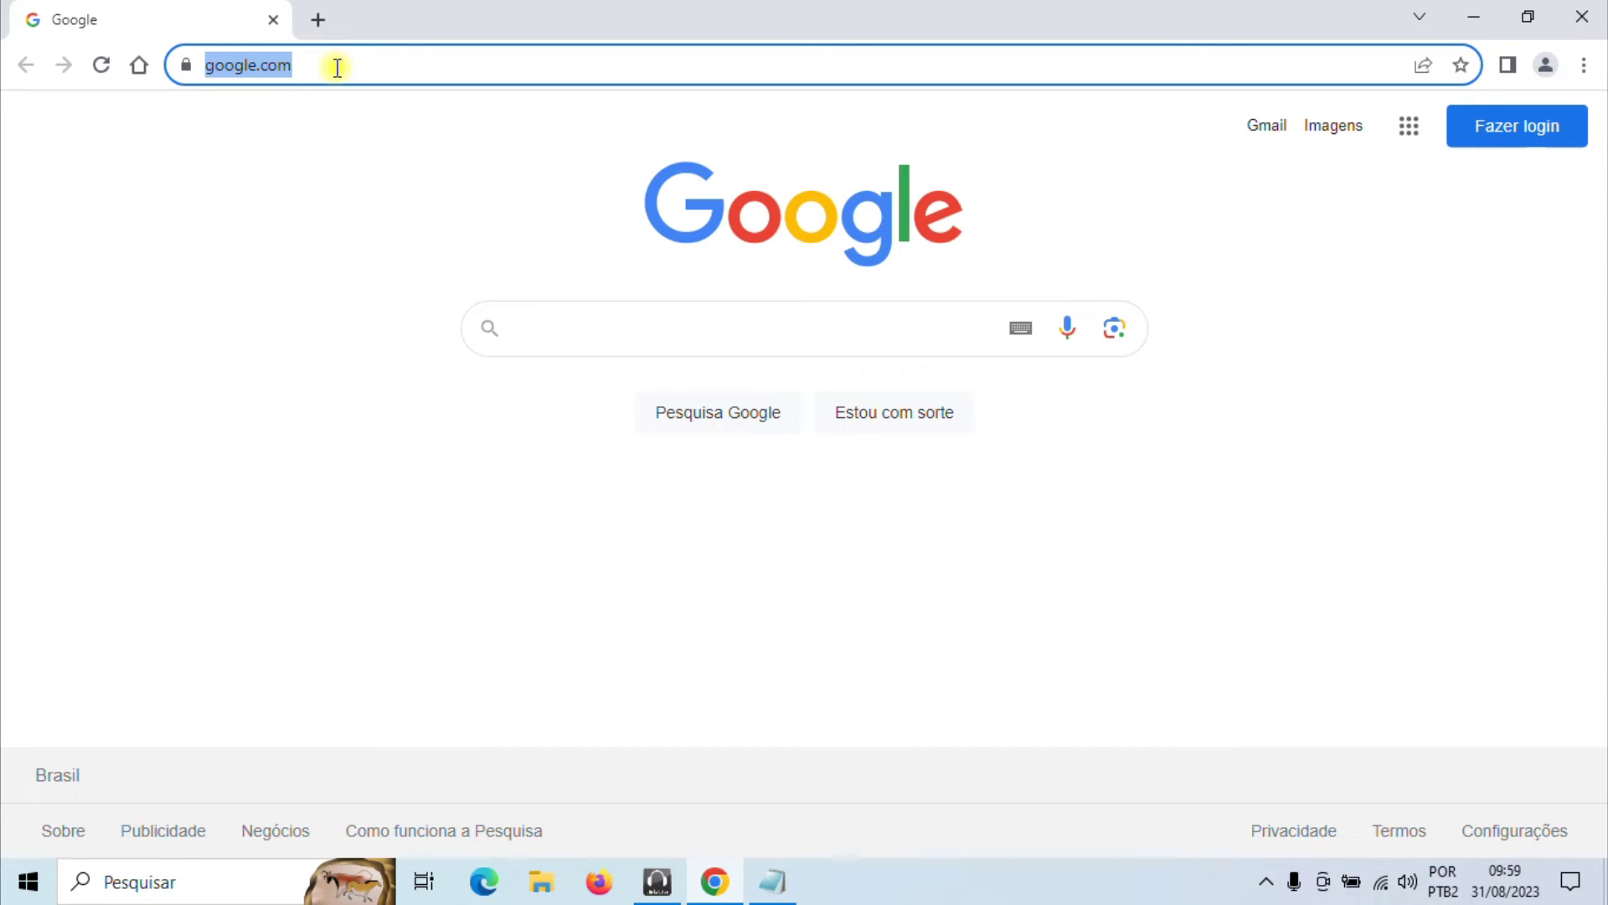
key(ctrl+v)
key(Return)
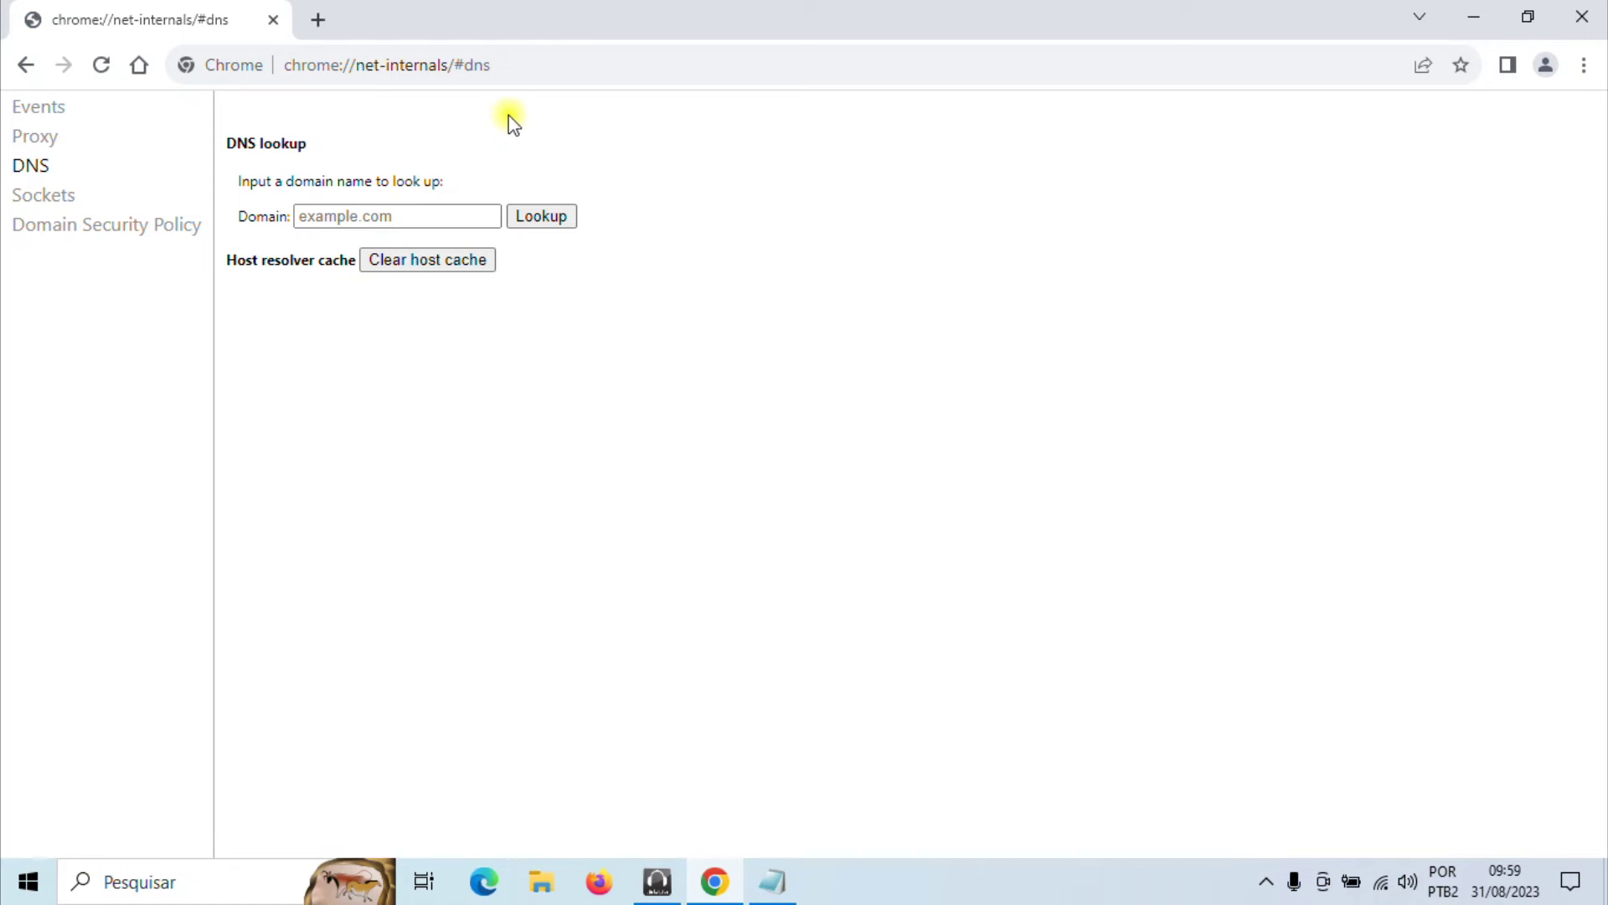
- Clear Chrome's host resolver cache in the DNS section, close Chrome and minimize the Notepad window
click(25, 171)
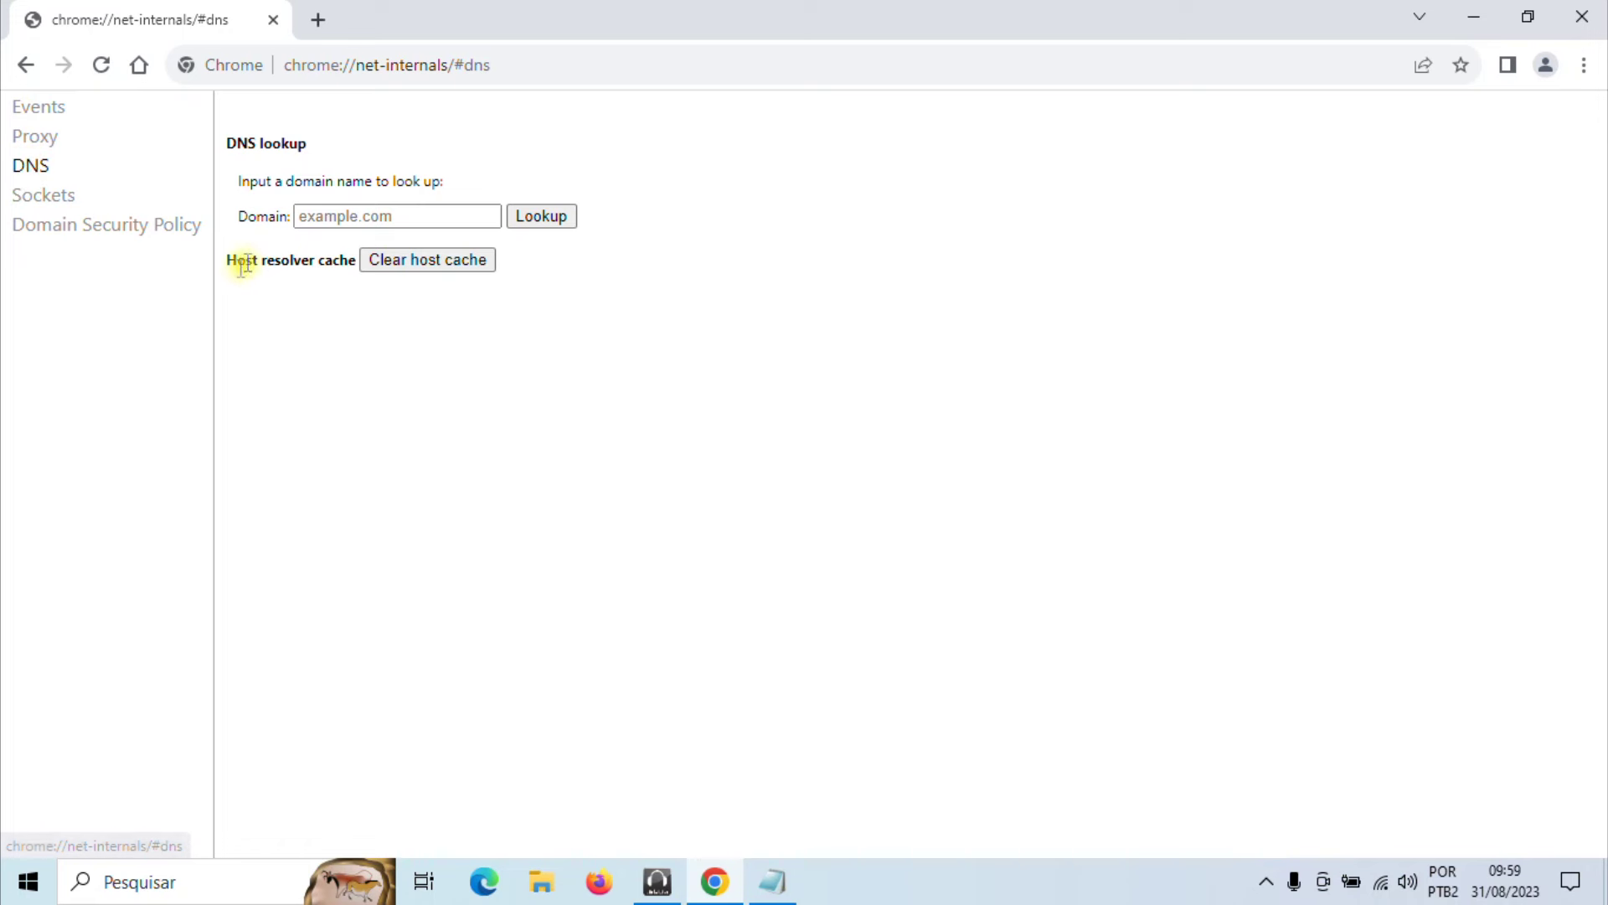
click(417, 265)
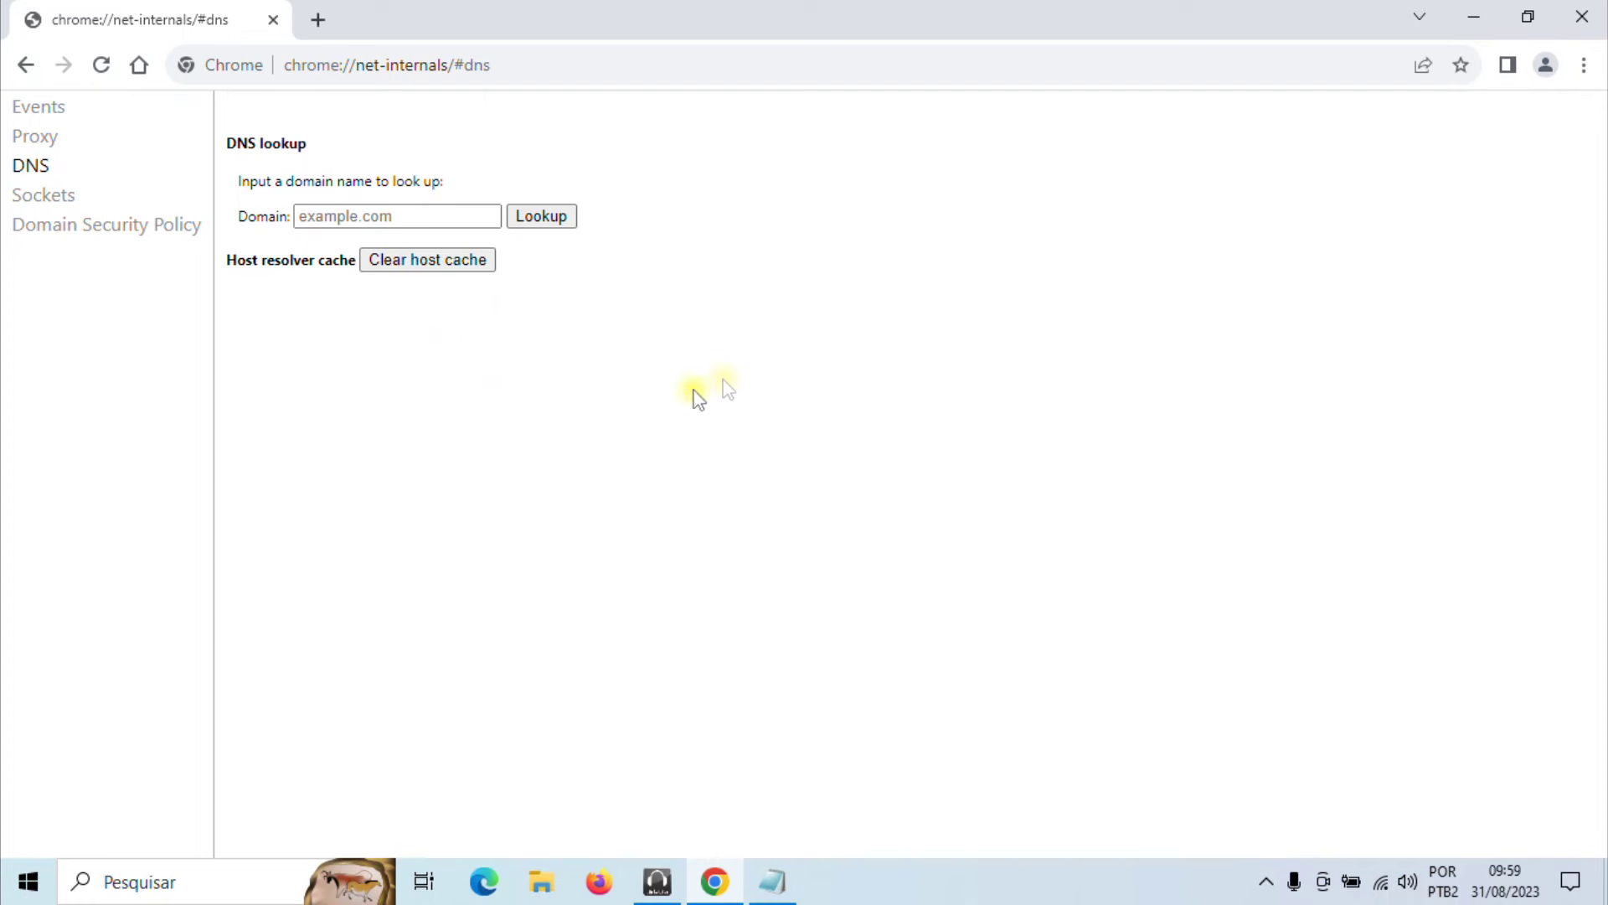
click(1578, 19)
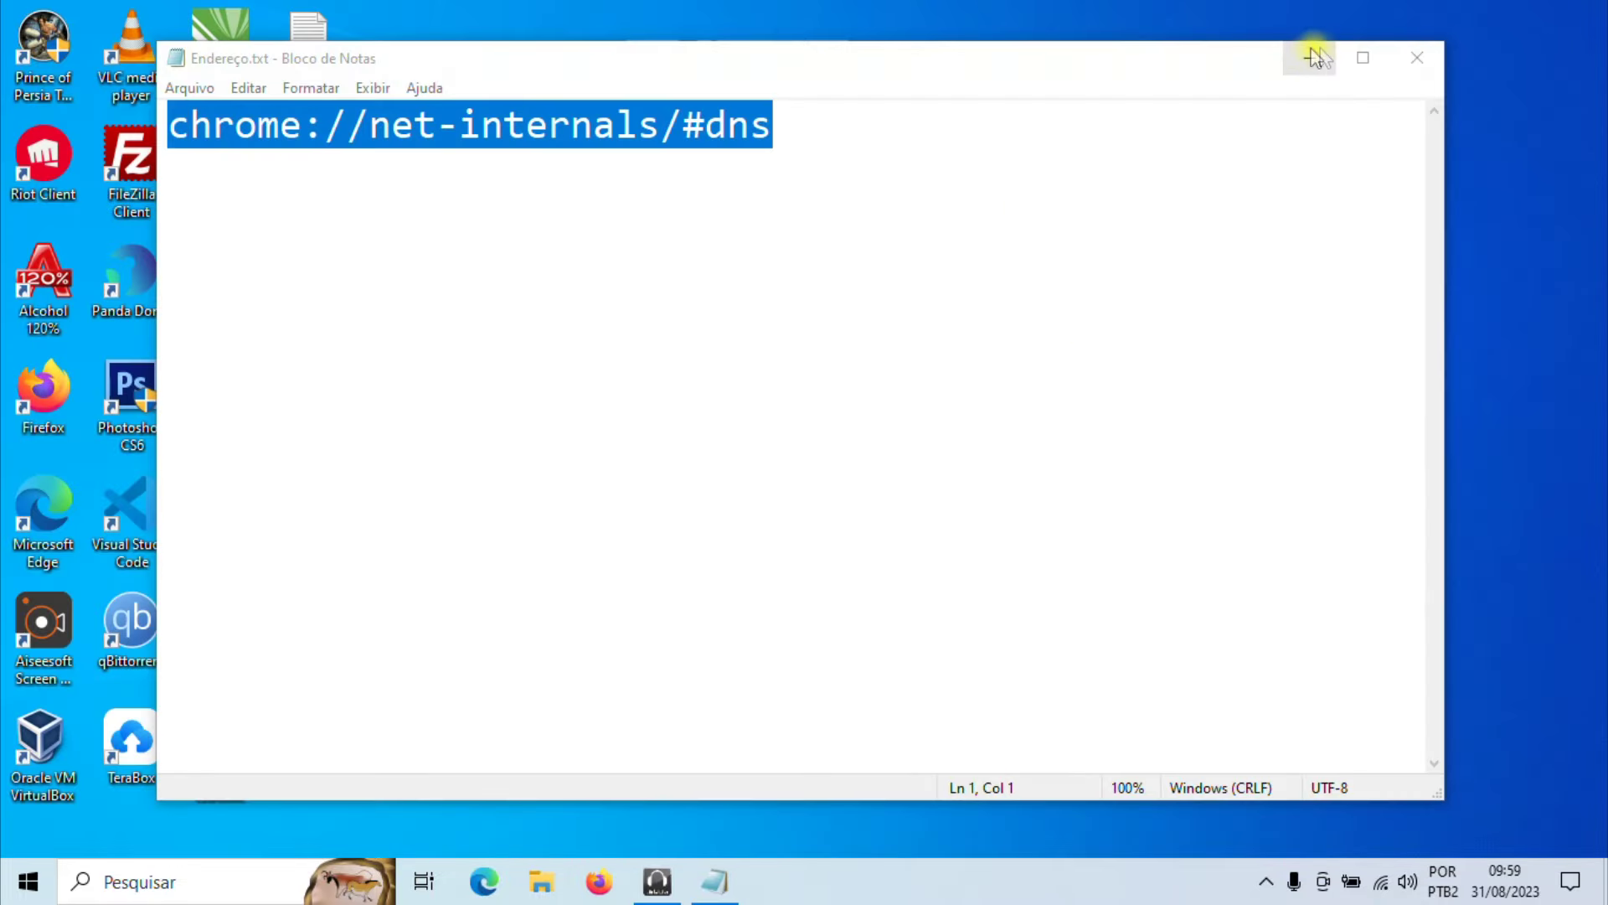
click(1309, 53)
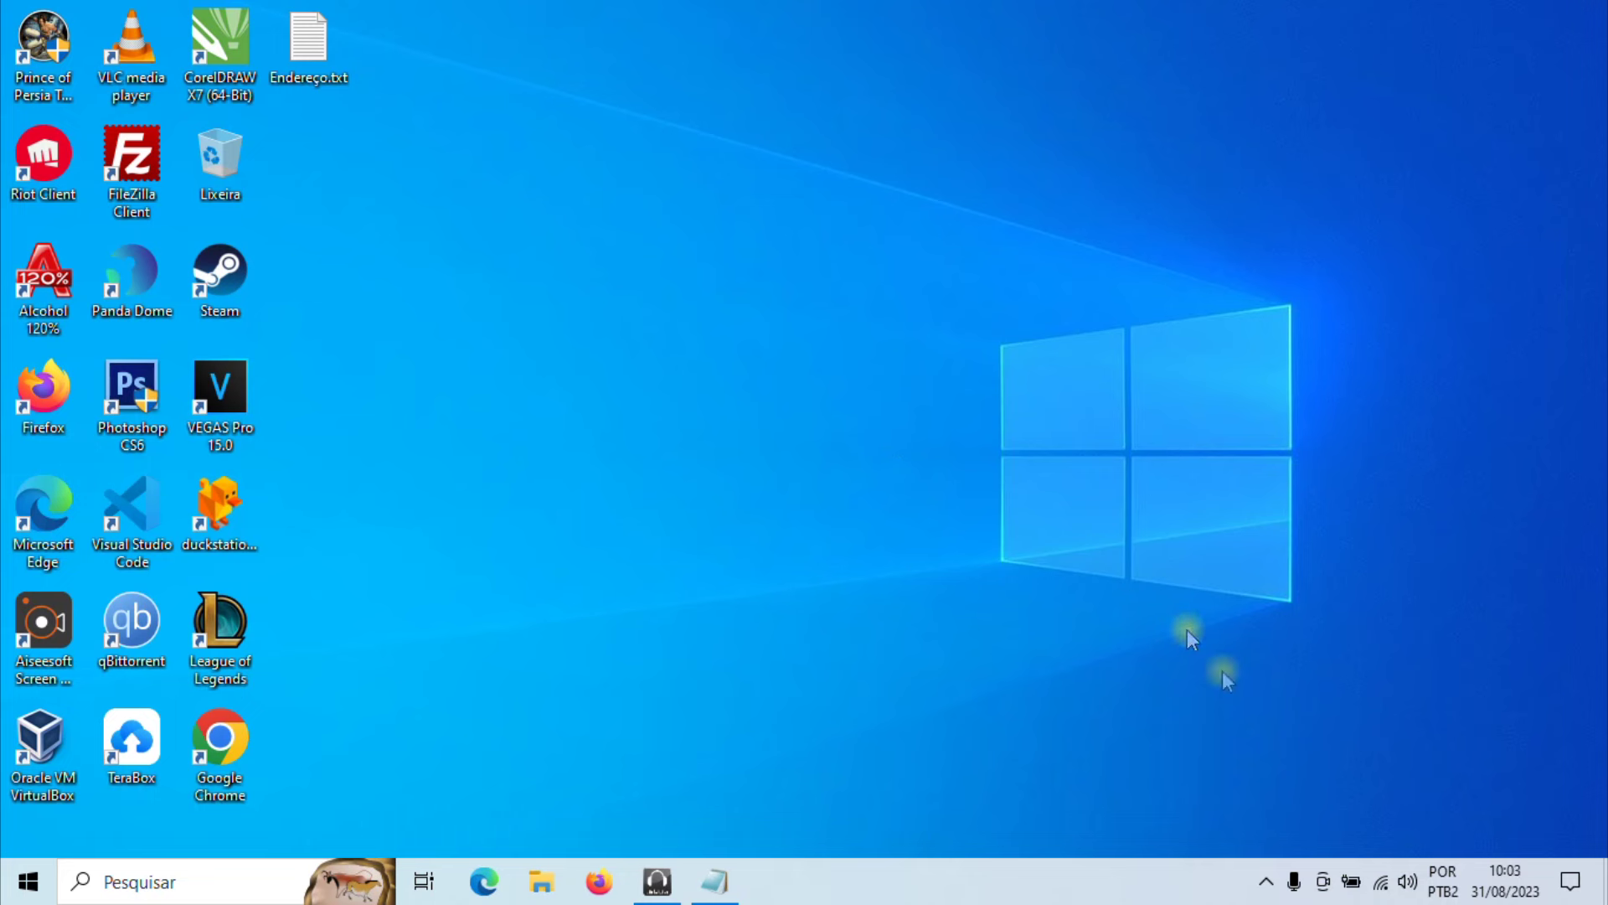
- View the Panda Dome antivirus options in the notification area, including Parar antivírus, and dismiss them
click(1265, 888)
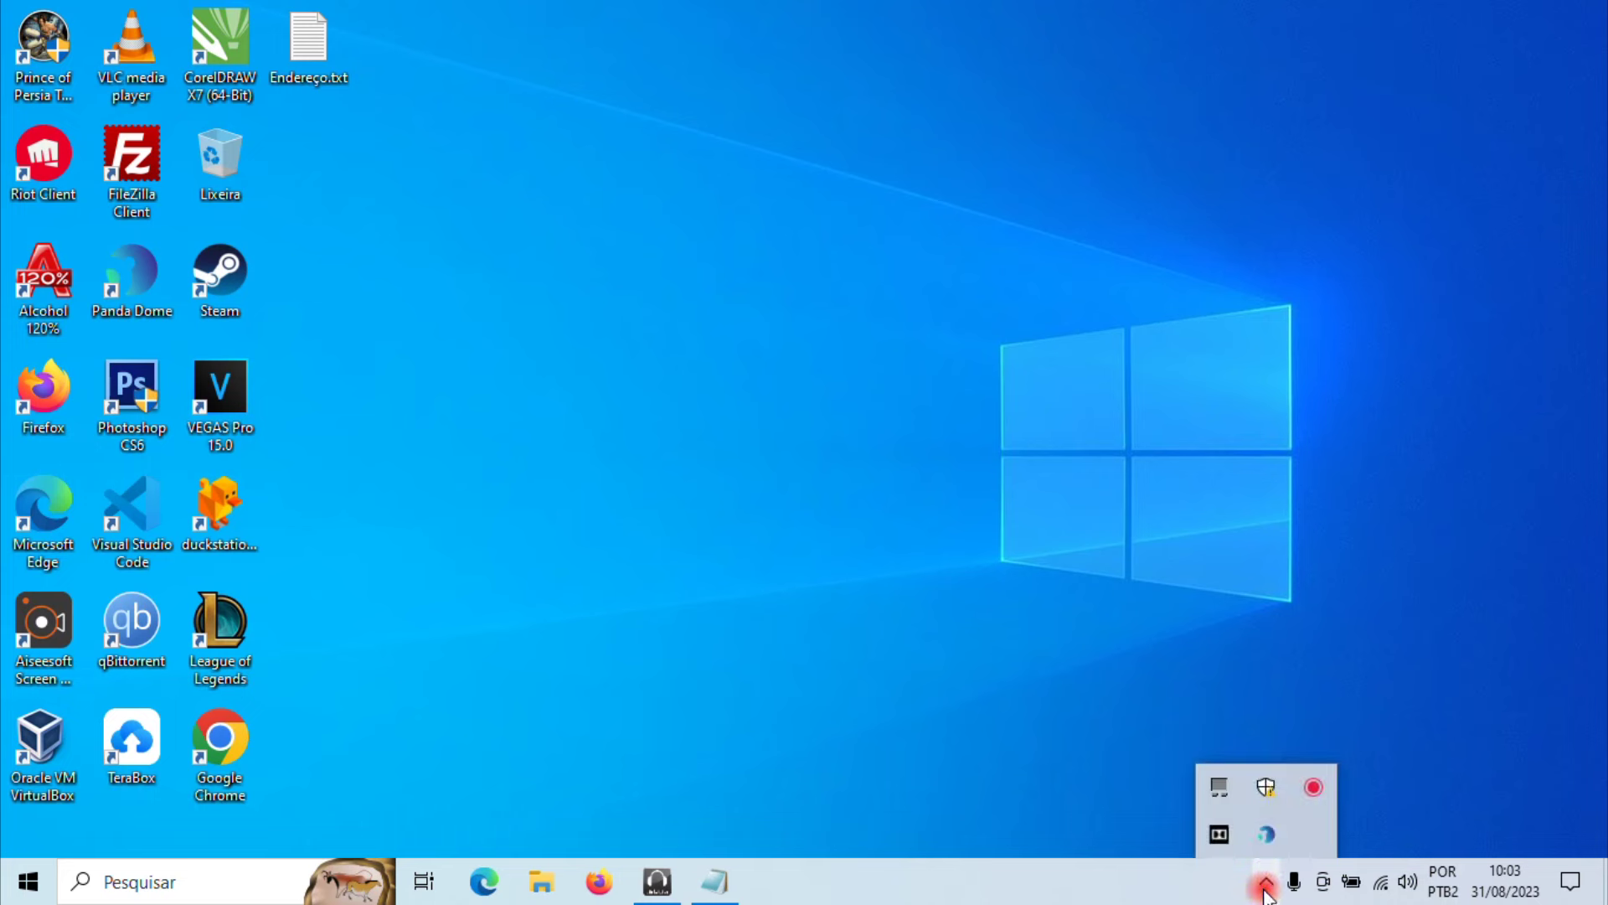
click(1263, 834)
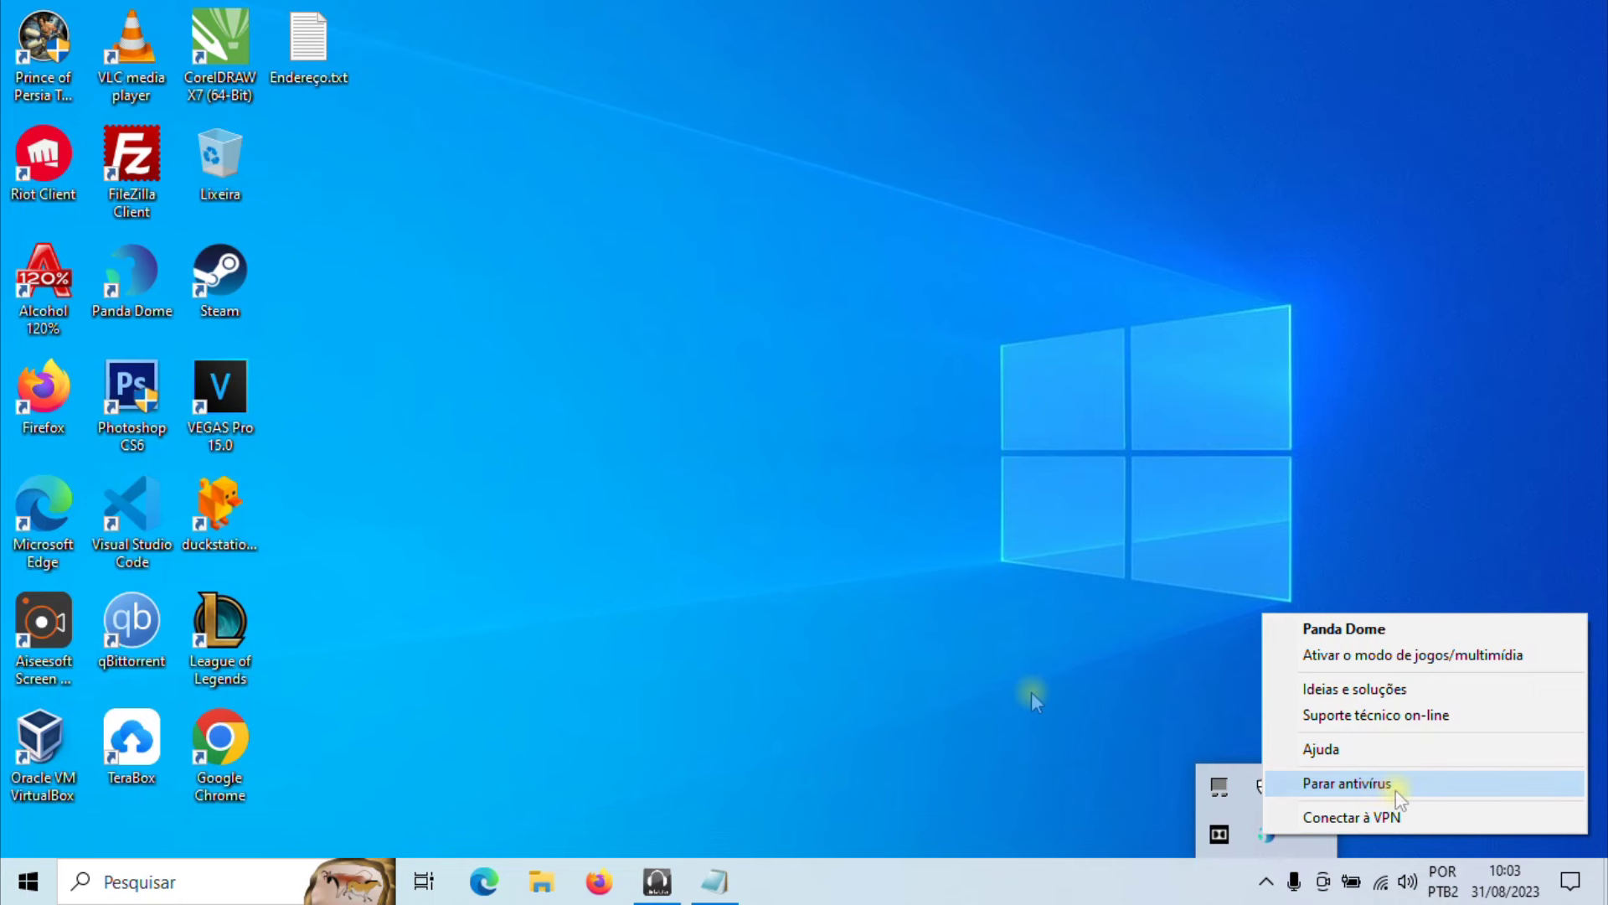
click(831, 553)
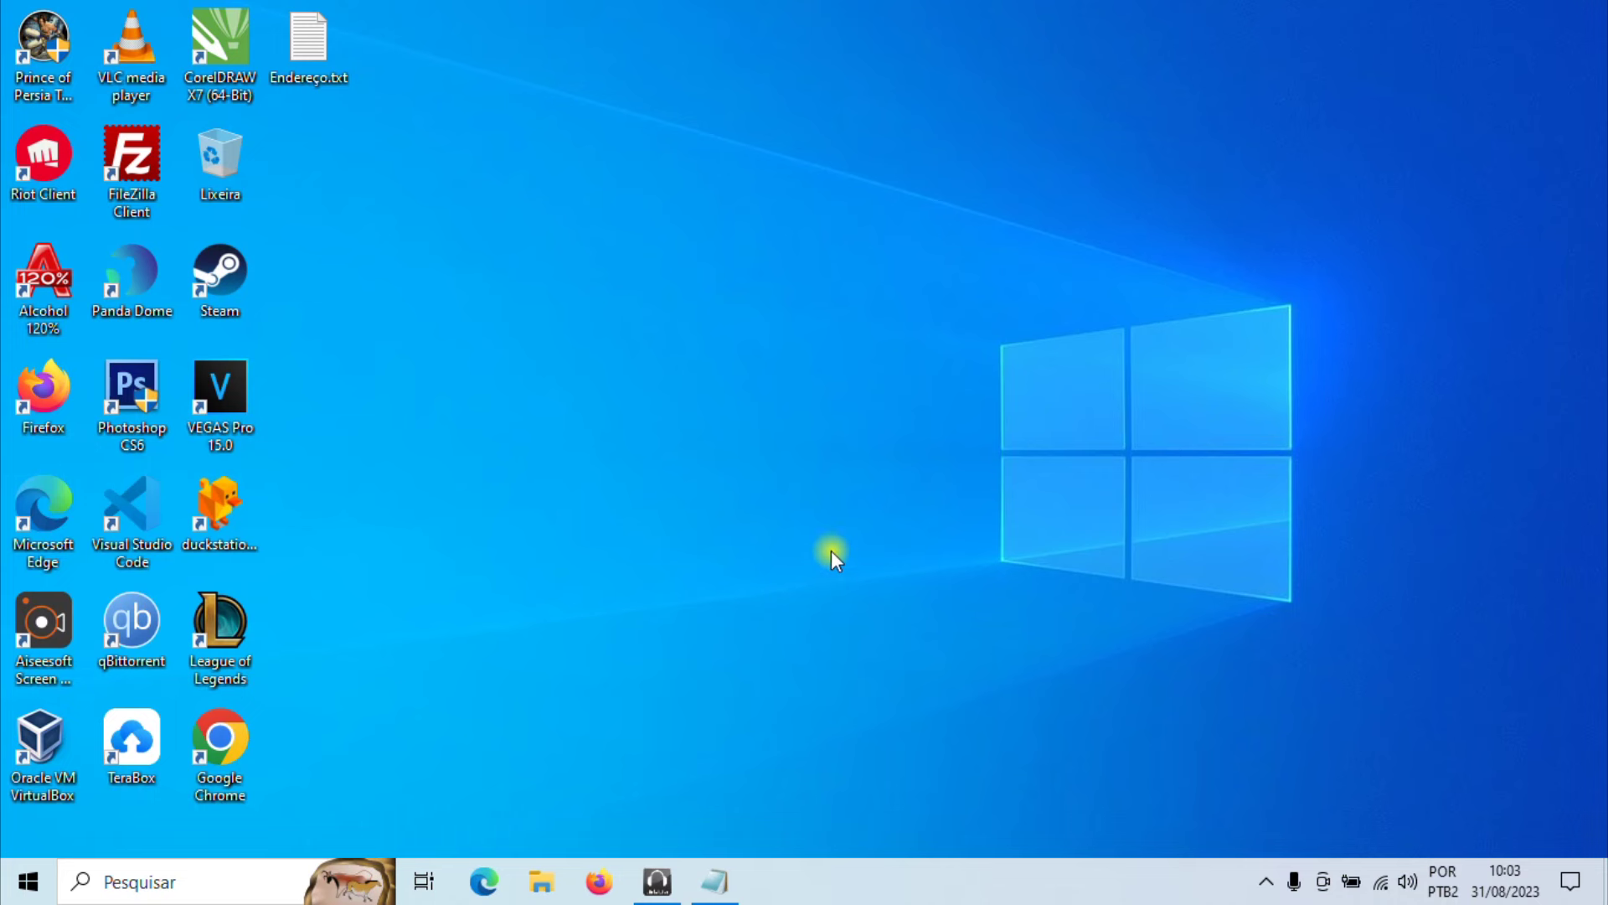